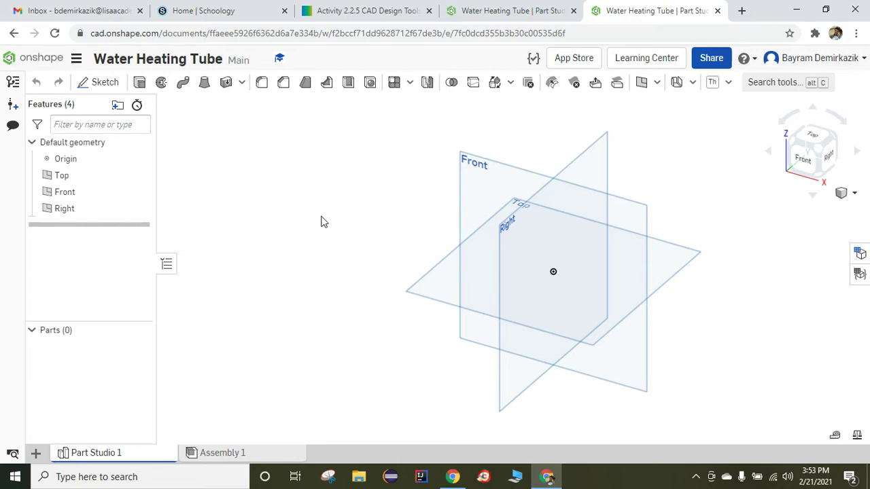
- Check the workspace's default length, angle and mass units without changing them
{"action": "left_click", "coordinate": [76, 62]}
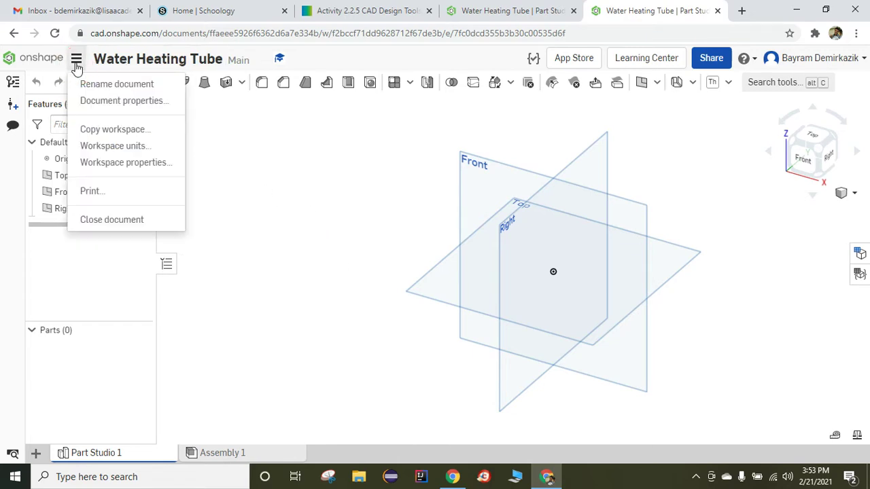
{"action": "left_click", "coordinate": [110, 147]}
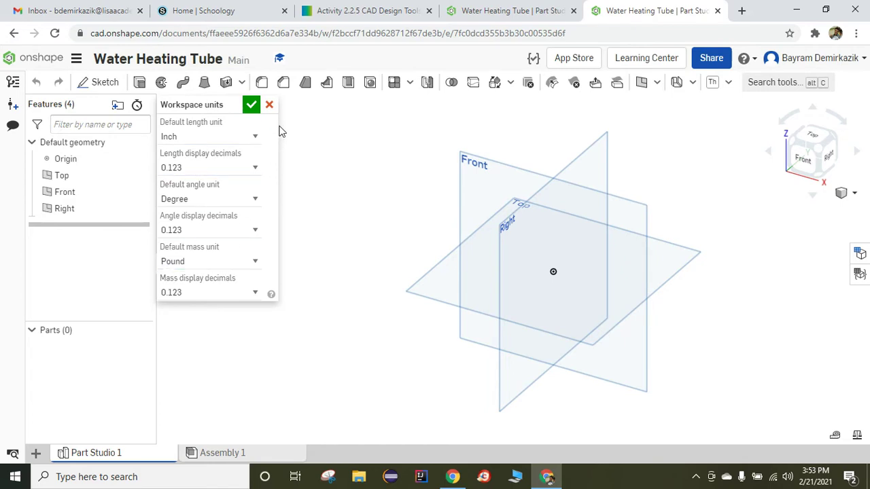
{"action": "left_click", "coordinate": [269, 105]}
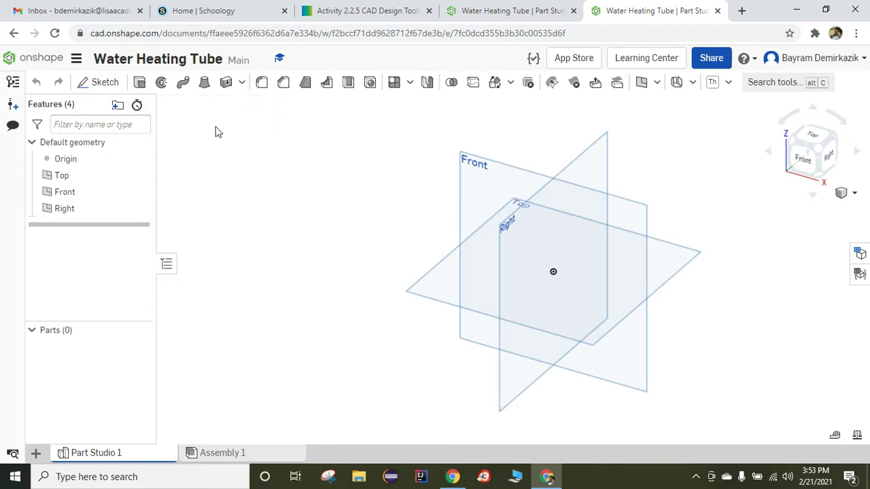
- Start a new sketch on the Front plane and view the plane face-on
{"action": "left_click", "coordinate": [474, 190]}
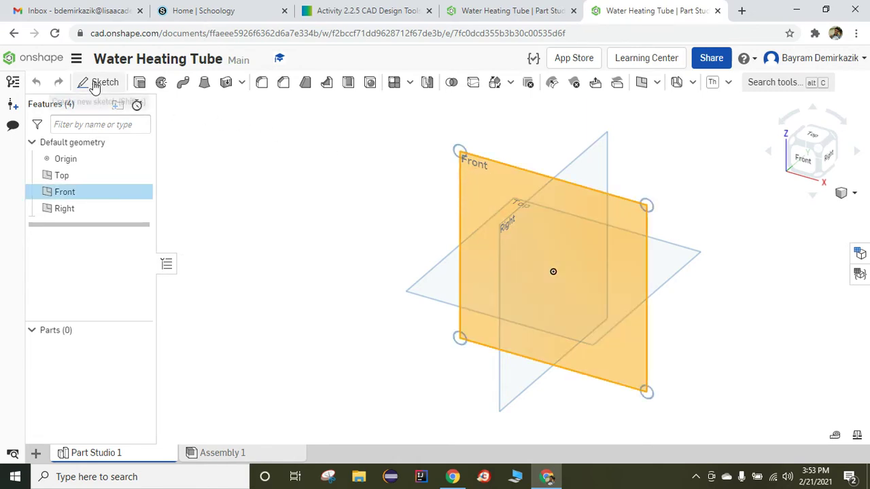
{"action": "left_click", "coordinate": [98, 82]}
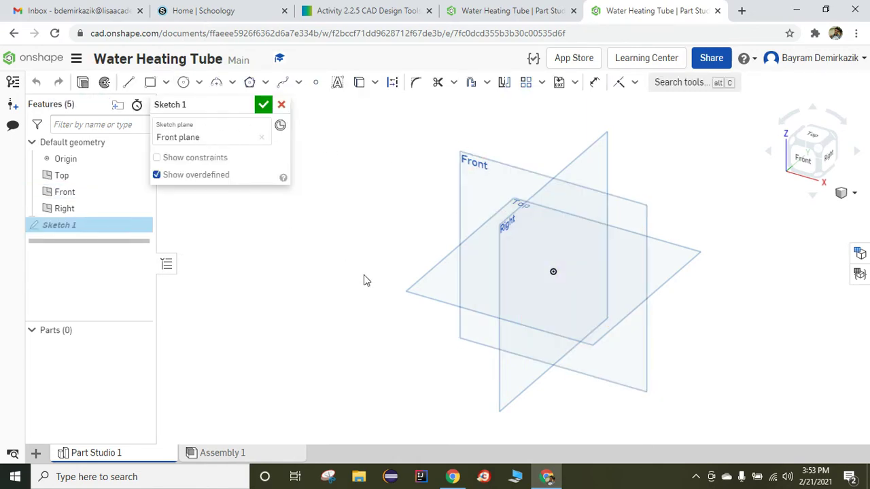
{"action": "key", "text": "n"}
{"action": "scroll", "coordinate": [571, 340], "scroll_direction": "up", "scroll_amount": 3}
{"action": "scroll", "coordinate": [571, 341], "scroll_direction": "down", "scroll_amount": 2}
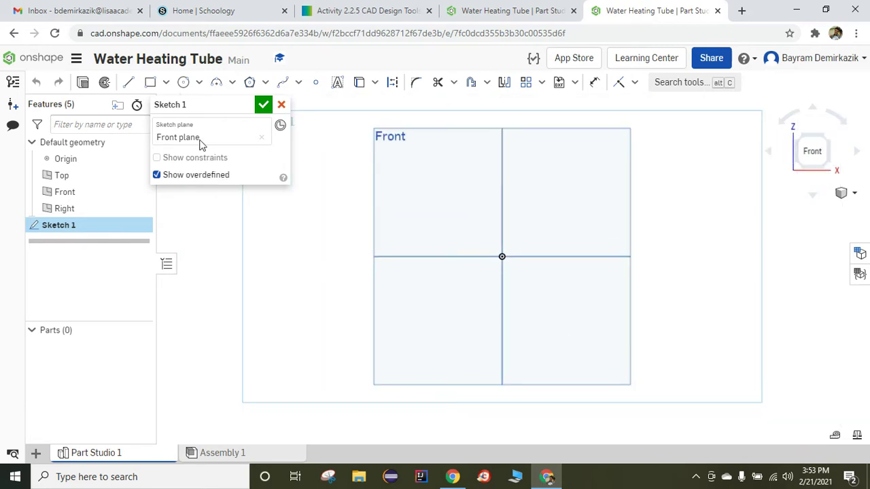
- Sketch a center point arc centred on the origin as a semicircle opening toward +X, with a radius of about 2.1 in
{"action": "left_click", "coordinate": [232, 82]}
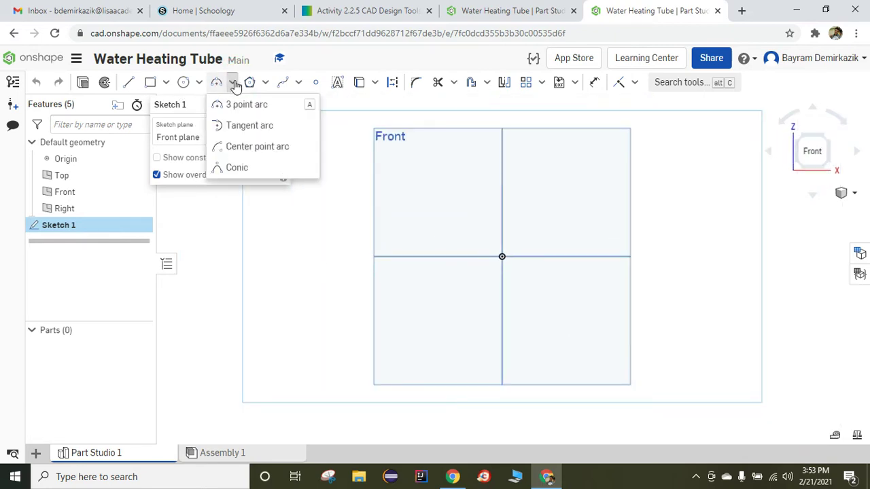
{"action": "left_click", "coordinate": [245, 148]}
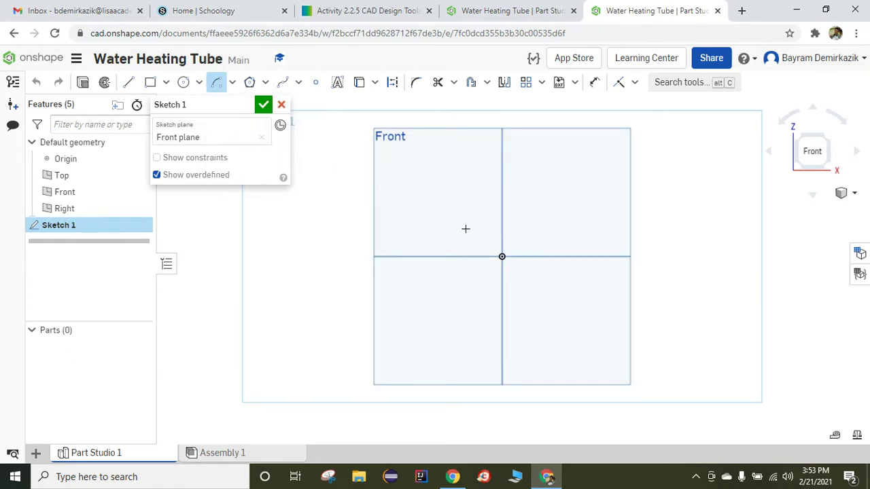
{"action": "left_click", "coordinate": [501, 256]}
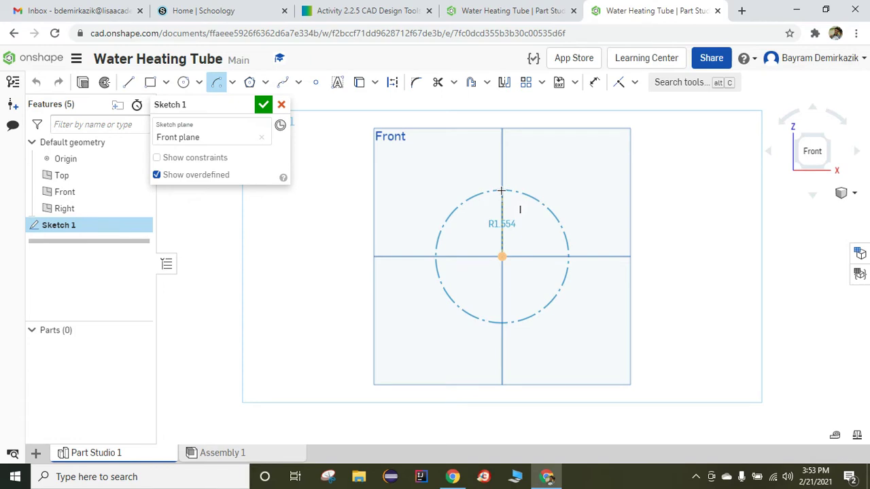
{"action": "left_click", "coordinate": [501, 167]}
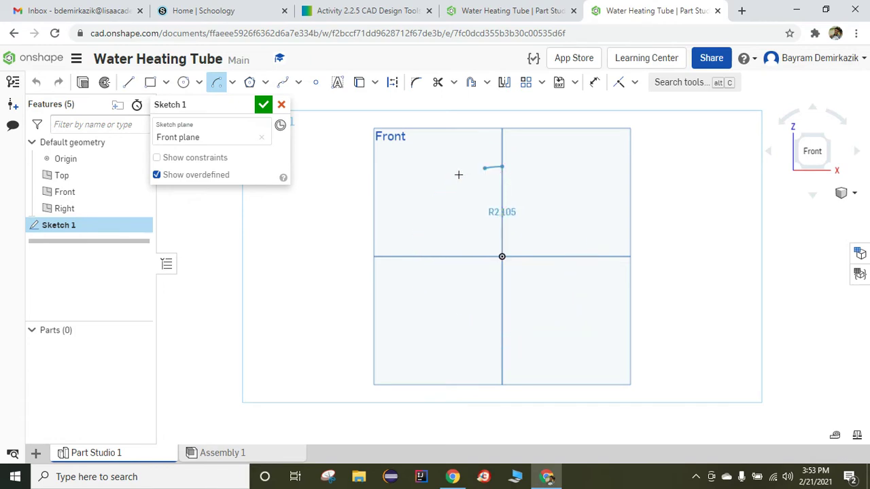
{"action": "left_click", "coordinate": [503, 294]}
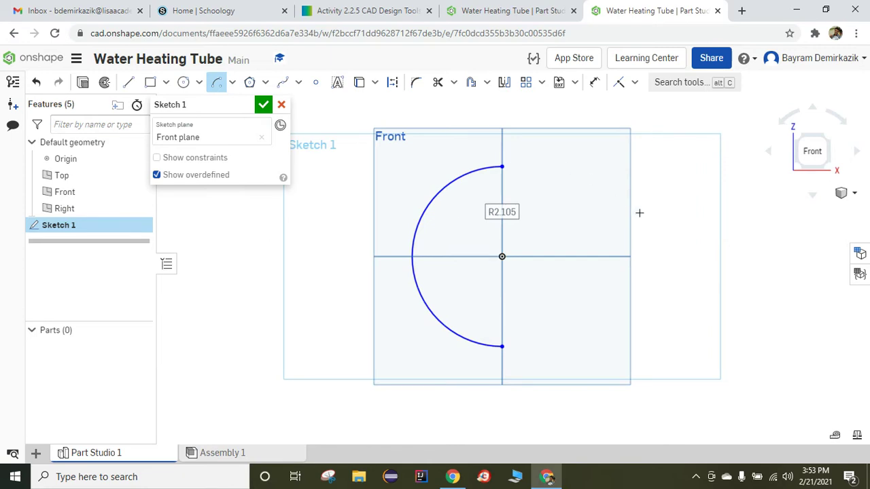
{"action": "key", "text": "Escape"}
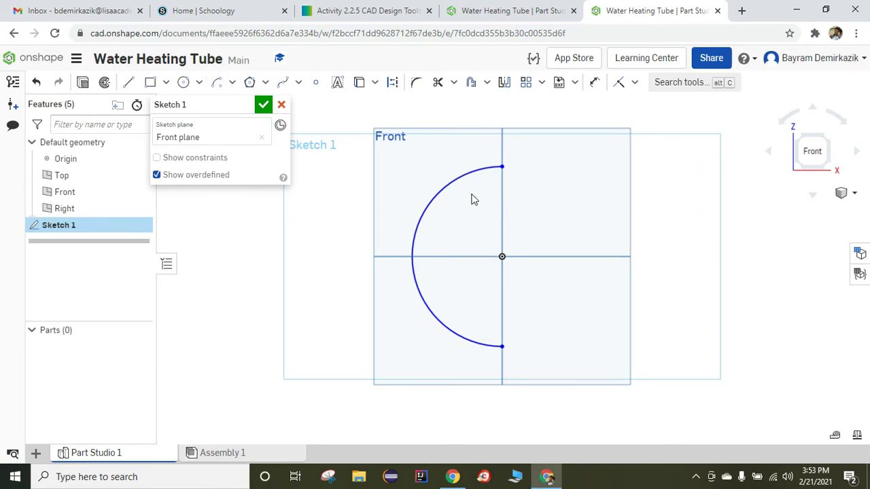
- Consult the Water Heating Tube drawing in Activity 2.2.5, and dimension the distance between the arc's two endpoints as 1.95 in
{"action": "left_click", "coordinate": [361, 10]}
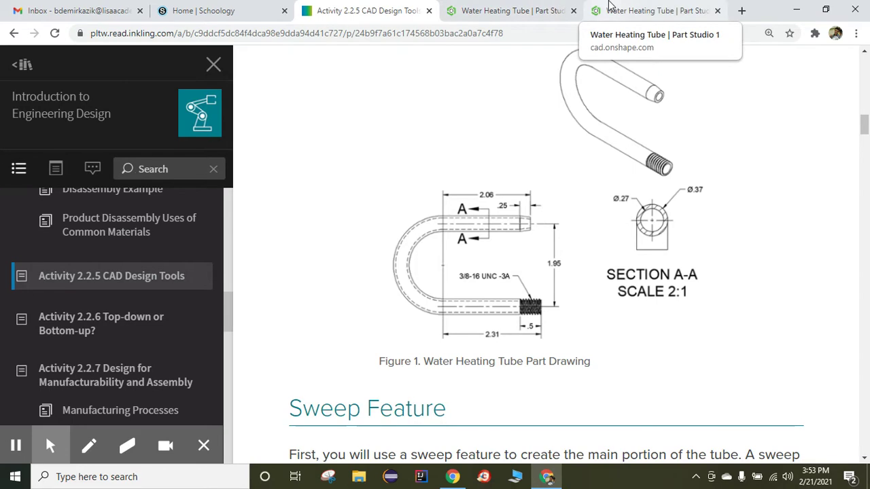
{"action": "left_click", "coordinate": [652, 10]}
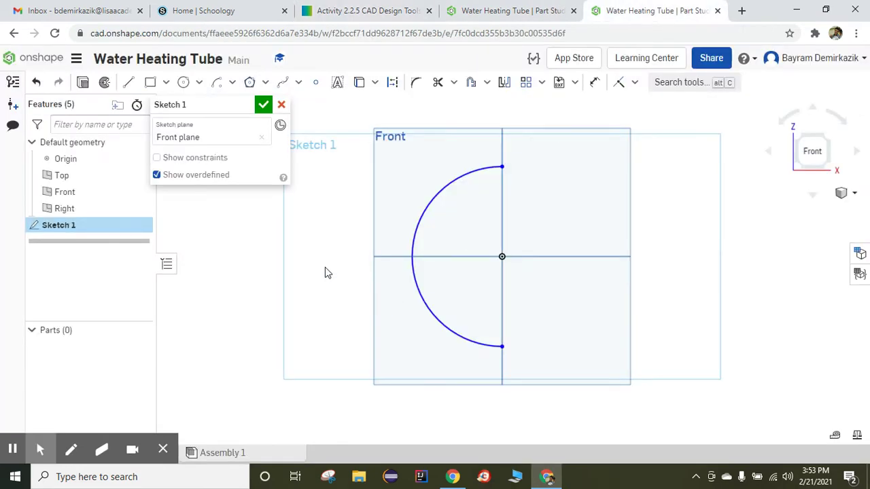
{"action": "left_click", "coordinate": [595, 82]}
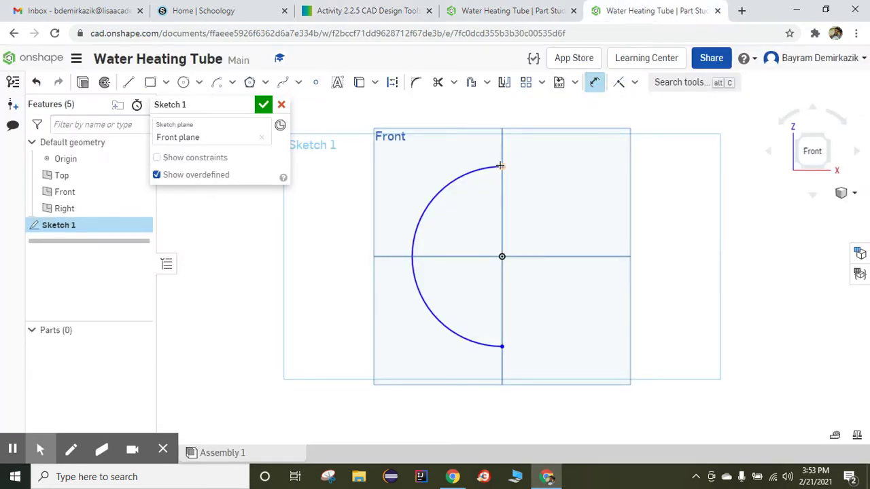
{"action": "left_click", "coordinate": [503, 169]}
{"action": "left_click", "coordinate": [503, 347]}
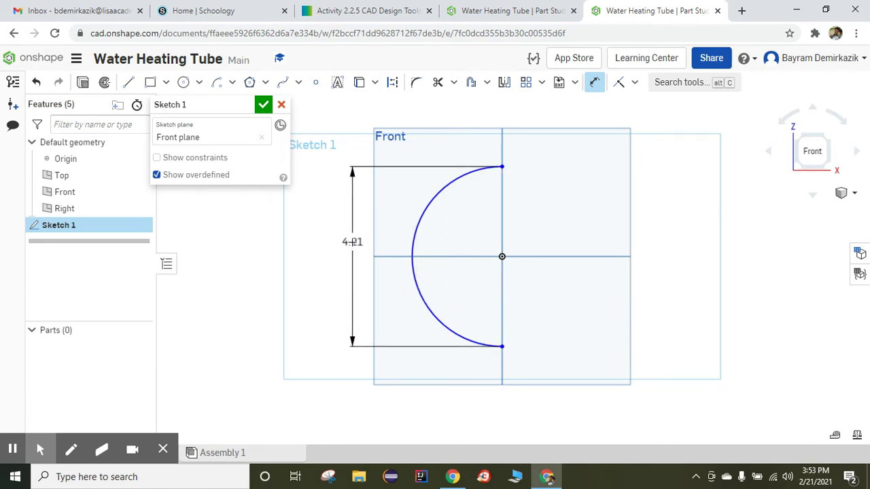
{"action": "left_click", "coordinate": [352, 242]}
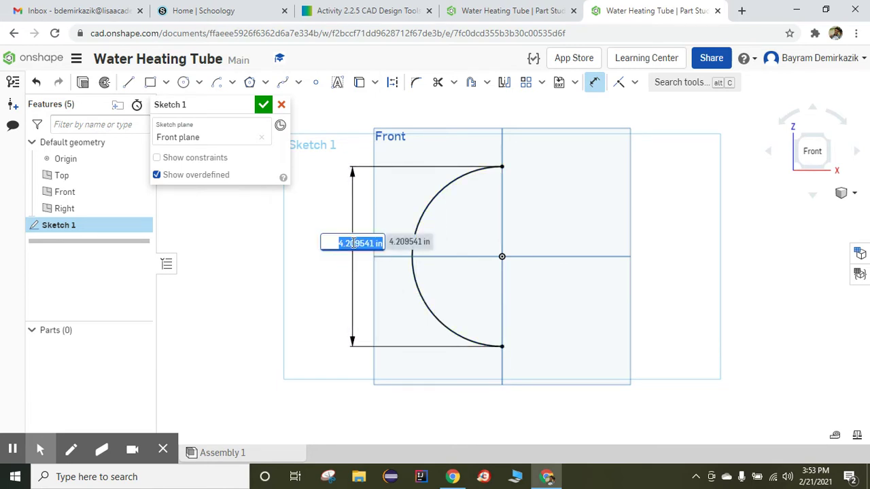
{"action": "type", "text": "1"}
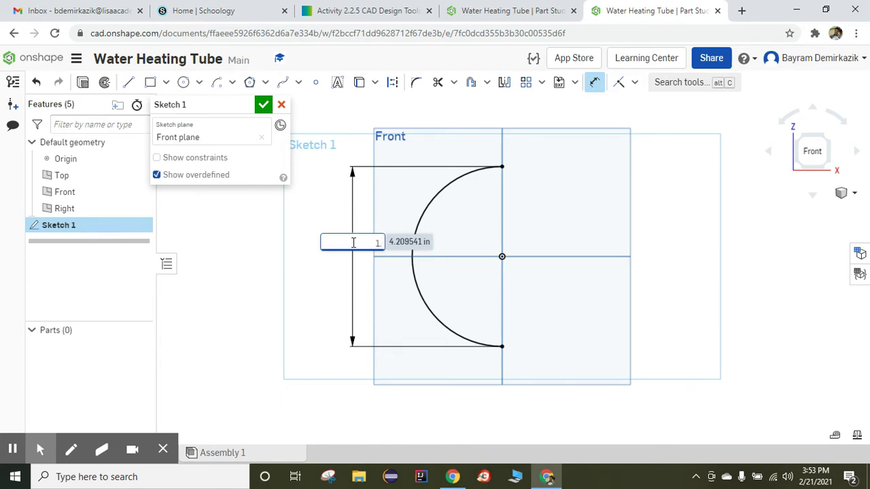
{"action": "type", "text": ".95"}
{"action": "key", "text": "Return"}
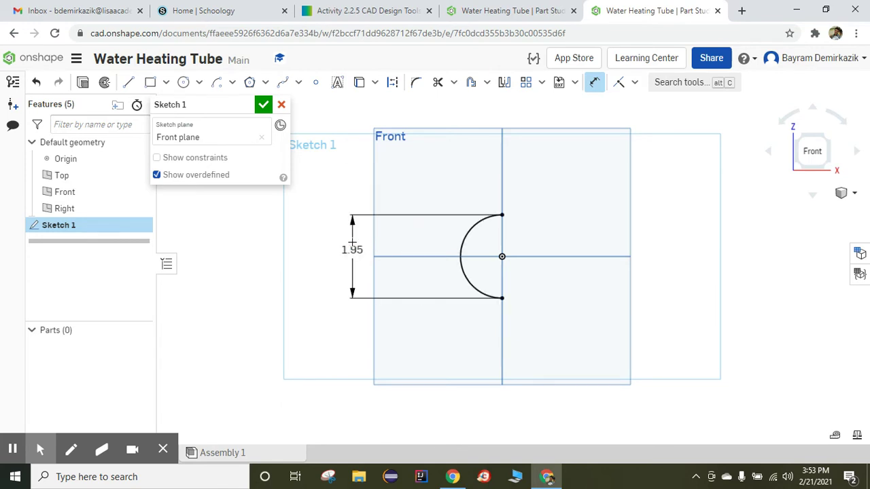
- Draw horizontal lines toward +X from the arc's endpoints, about 1.58 in long from the lower one and 1.19 in from the upper one
{"action": "left_click", "coordinate": [132, 84]}
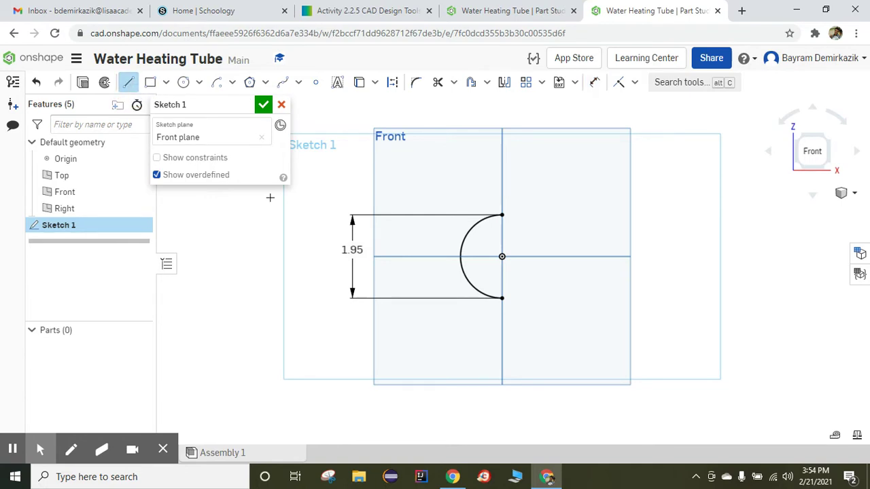
{"action": "left_click", "coordinate": [501, 298]}
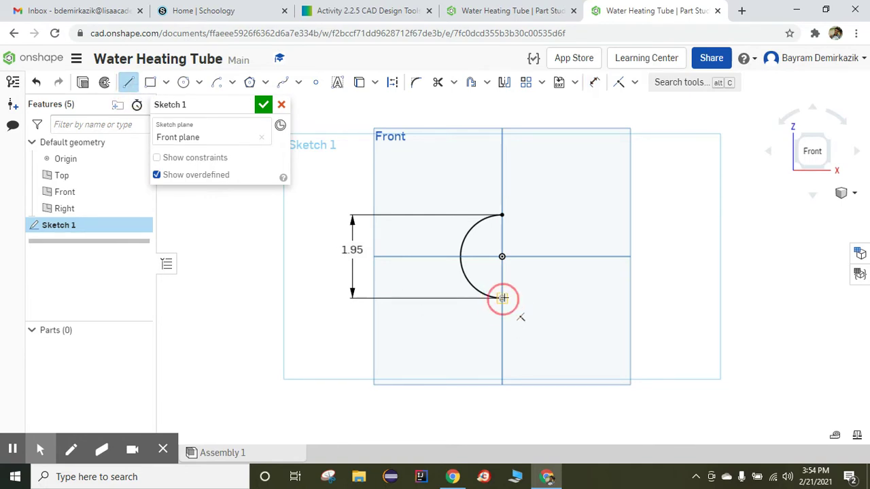
{"action": "left_click", "coordinate": [569, 298]}
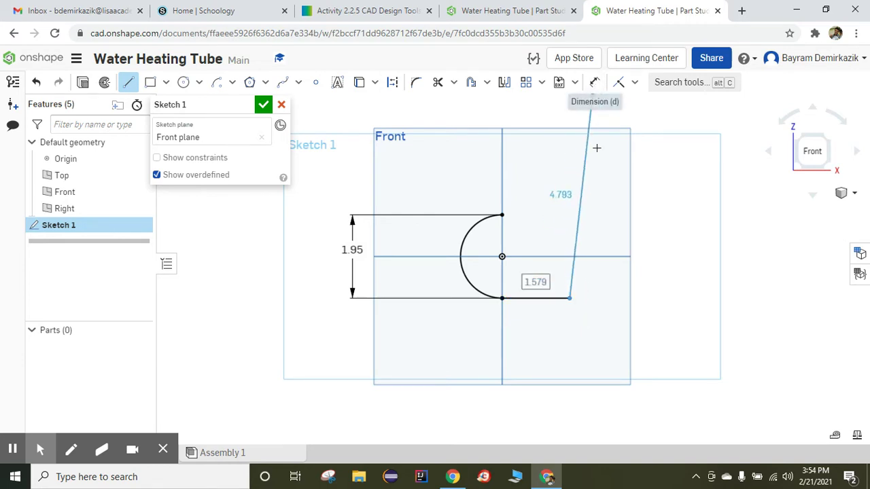
{"action": "key", "text": "Escape"}
{"action": "left_click", "coordinate": [129, 82]}
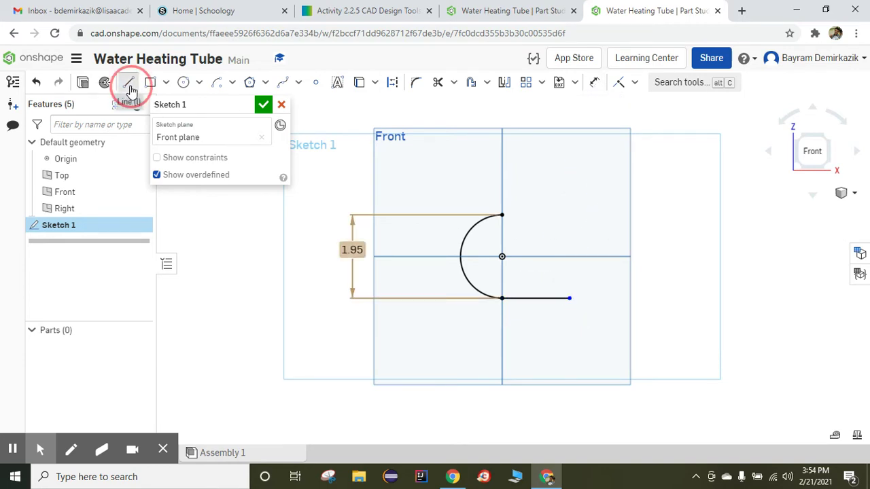
{"action": "left_click", "coordinate": [501, 215]}
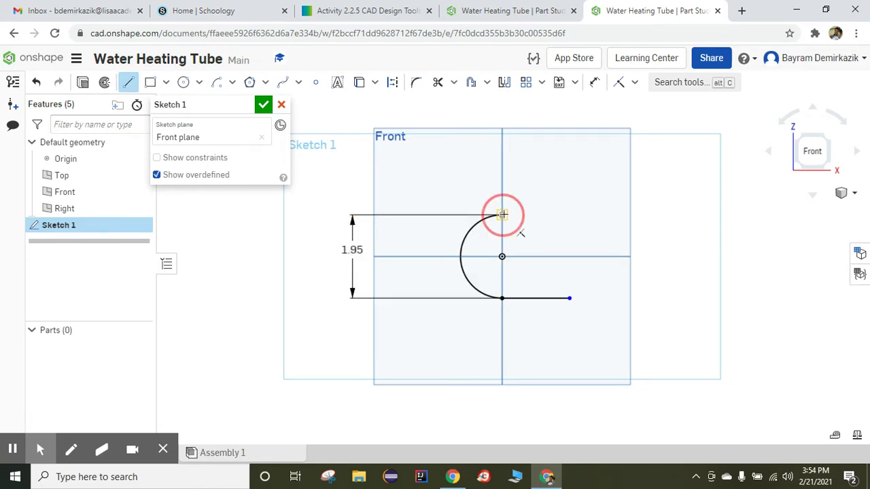
{"action": "left_click", "coordinate": [553, 215]}
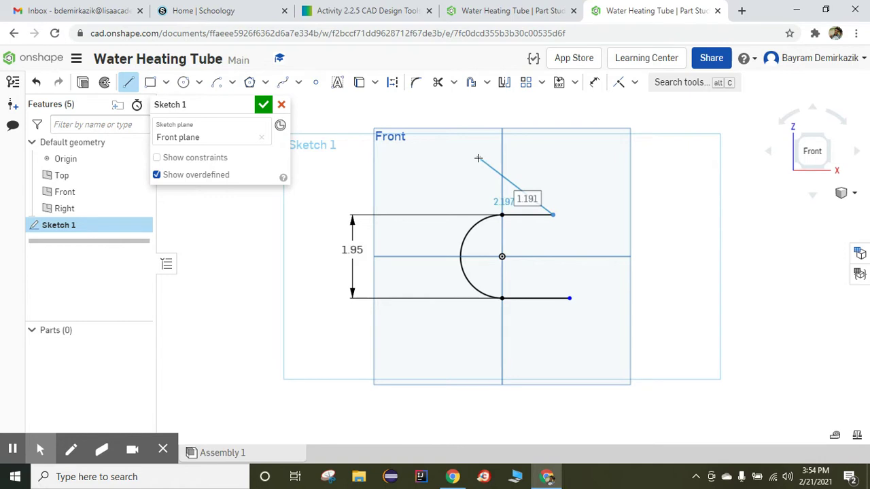
{"action": "key", "text": "Escape"}
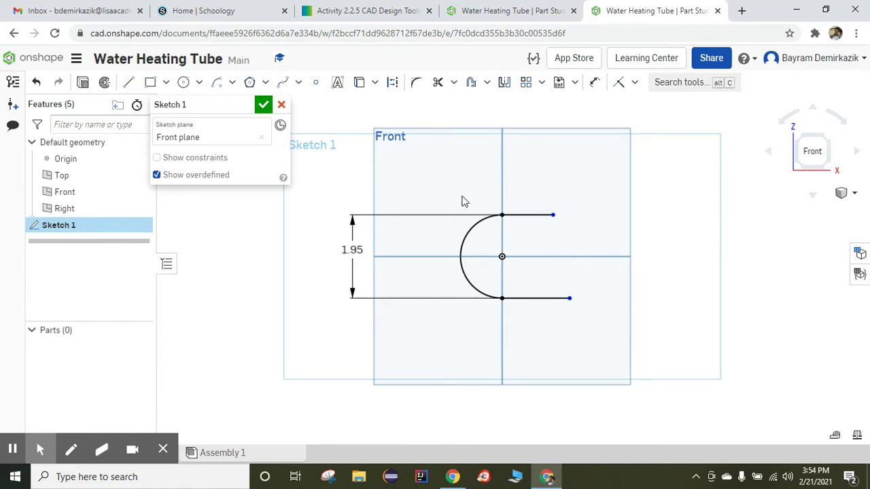
- Dimension the lower horizontal line's length as 2.31 in, placing the dimension below the line
{"action": "left_click", "coordinate": [596, 82]}
{"action": "left_click", "coordinate": [544, 298]}
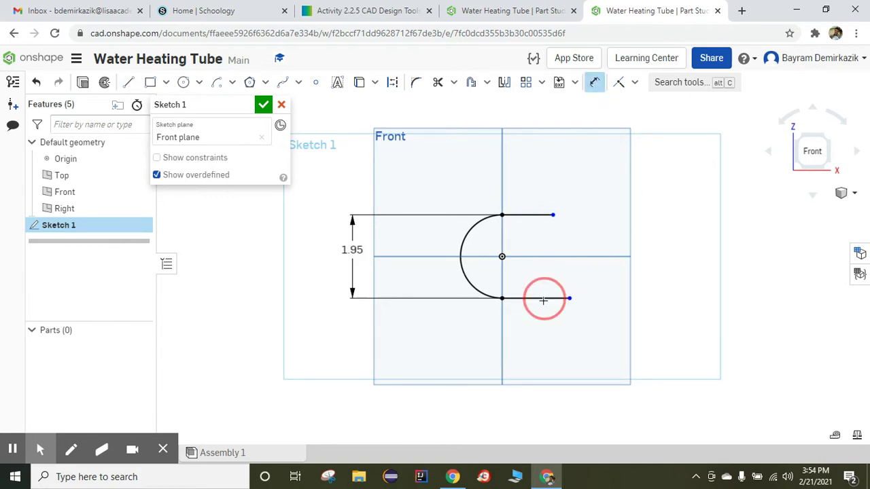
{"action": "left_click", "coordinate": [539, 325]}
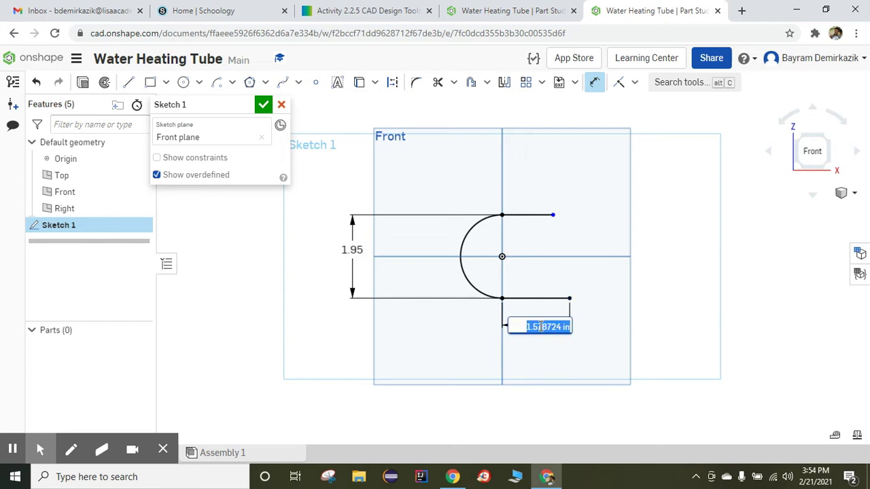
{"action": "type", "text": "2.31"}
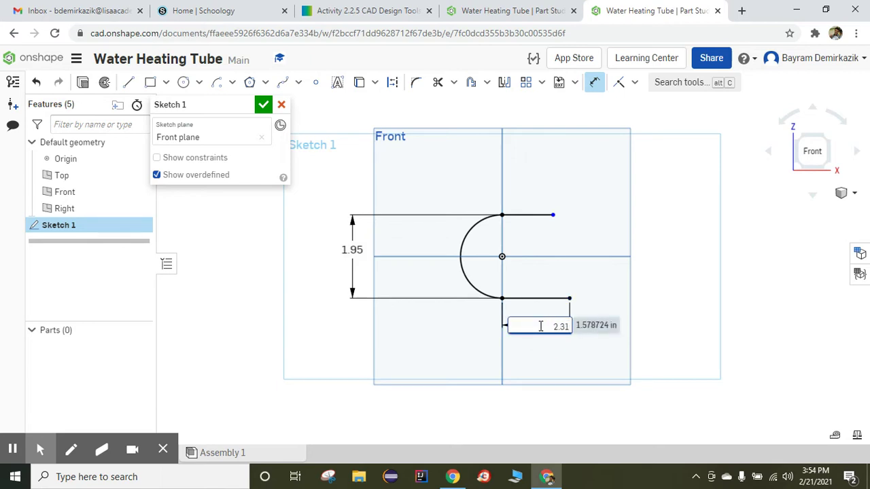
{"action": "key", "text": "Return"}
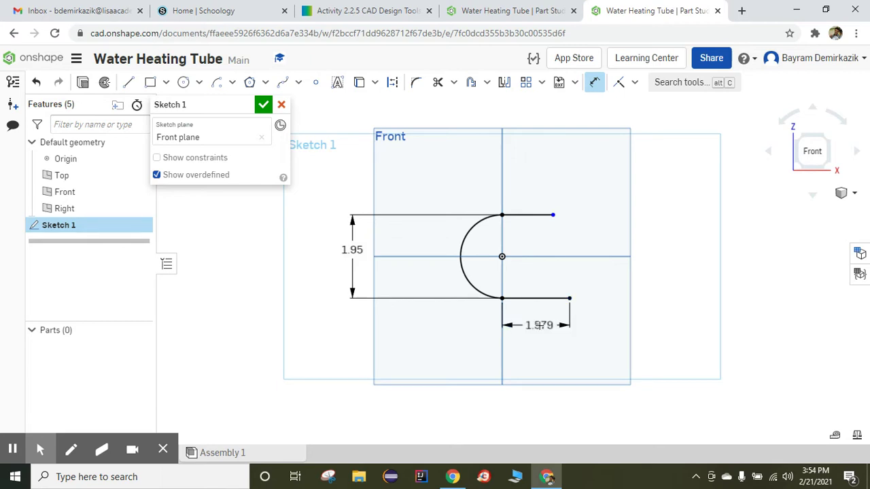
- Dimension the upper horizontal line's length with the expression 2.06-.25, placing the dimension above the line
{"action": "left_click", "coordinate": [527, 215]}
{"action": "left_click", "coordinate": [532, 184]}
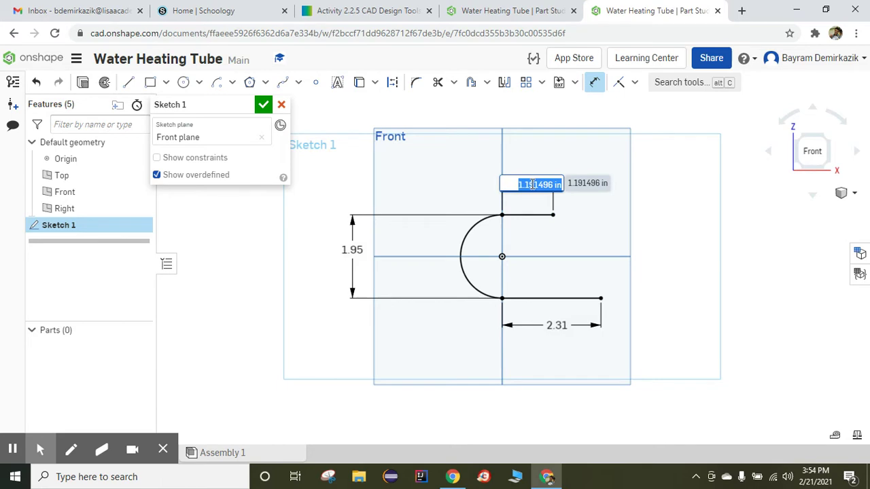
{"action": "type", "text": "2.0"}
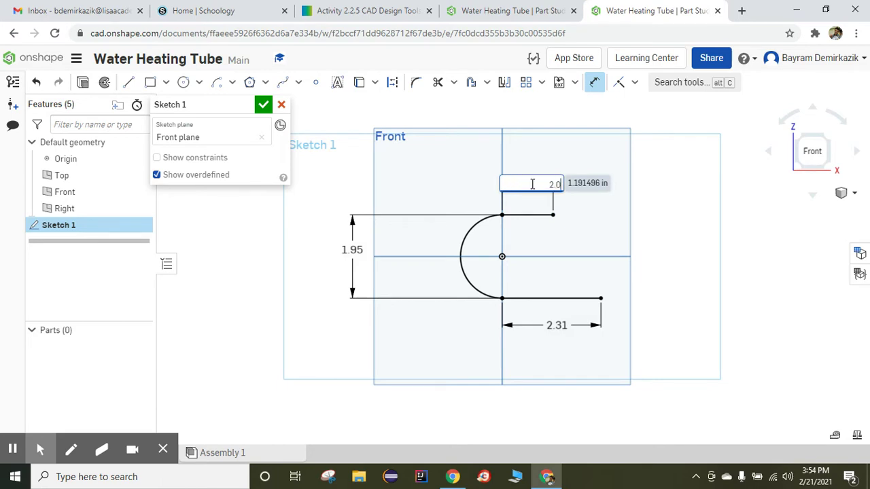
{"action": "type", "text": "6-.25"}
{"action": "key", "text": "Return"}
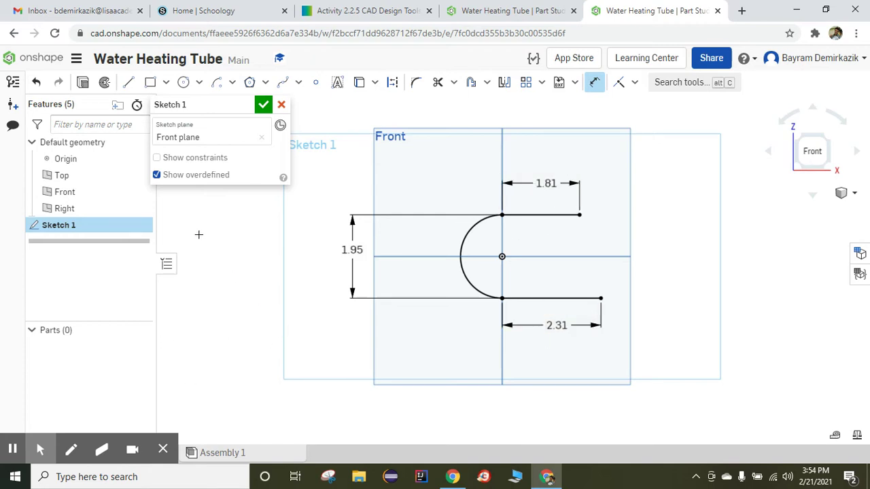
- Finish the tube path sketch and switch to the isometric view
{"action": "left_click", "coordinate": [263, 105]}
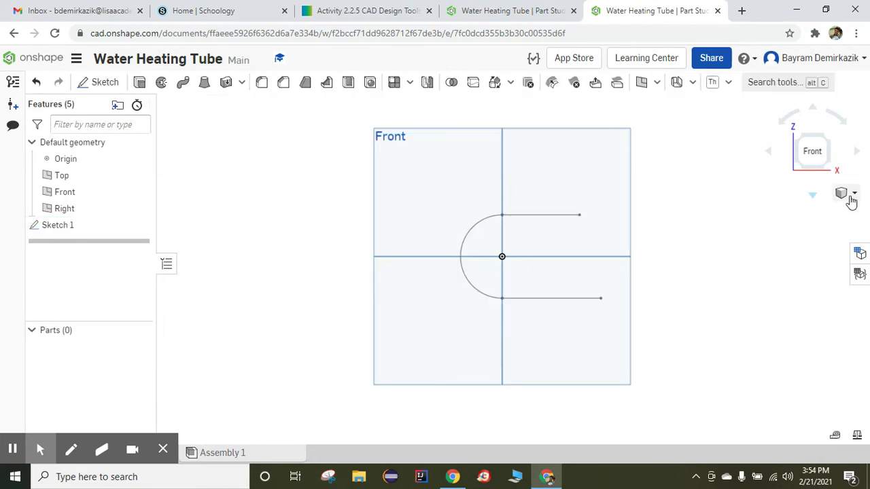
{"action": "left_click", "coordinate": [854, 194]}
{"action": "left_click", "coordinate": [811, 211]}
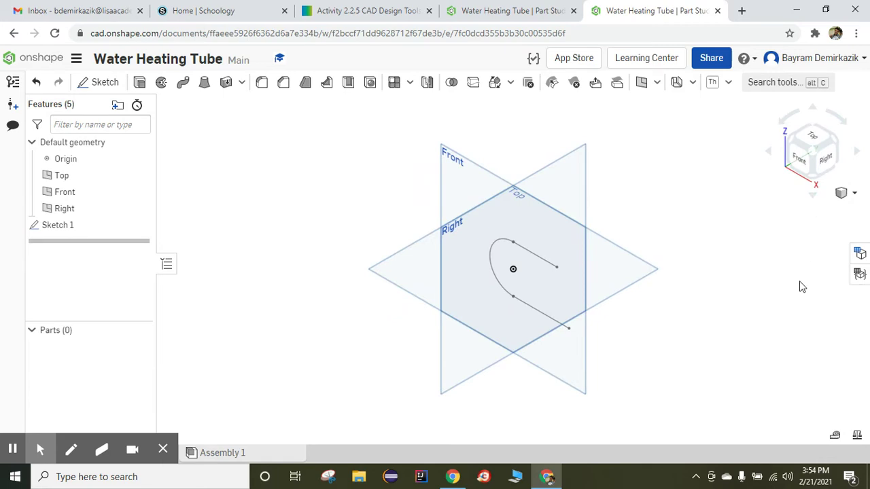
- Start a new sketch on the Right plane and view it from the right side
{"action": "scroll", "coordinate": [771, 341], "scroll_direction": "up", "scroll_amount": 3}
{"action": "middle_click_drag", "start_coordinate": [631, 297], "coordinate": [758, 353]}
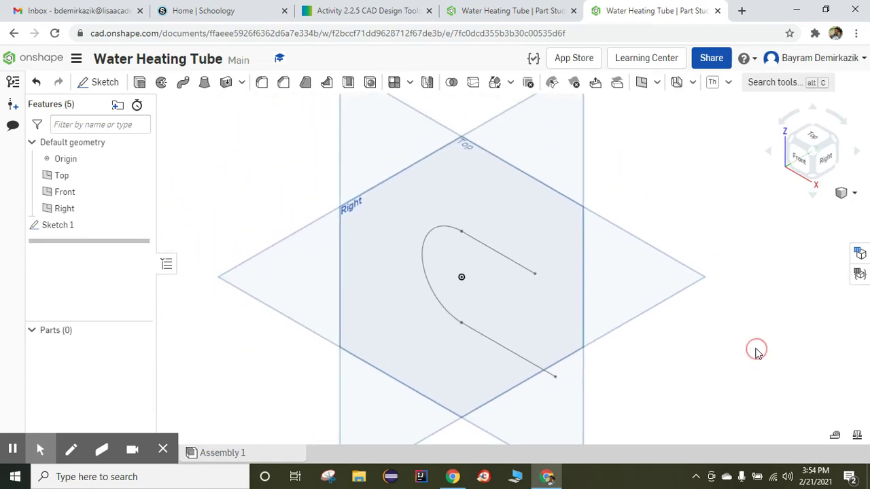
{"action": "scroll", "coordinate": [758, 354], "scroll_direction": "down", "scroll_amount": 3}
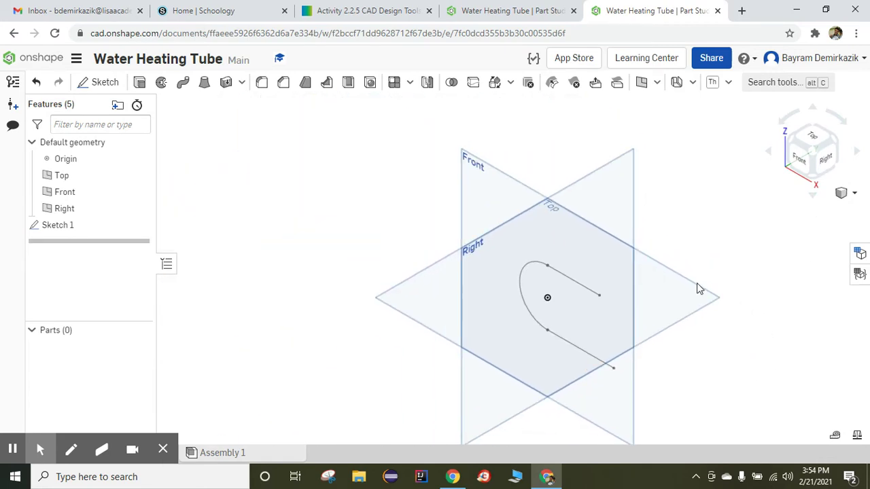
{"action": "left_click", "coordinate": [100, 81]}
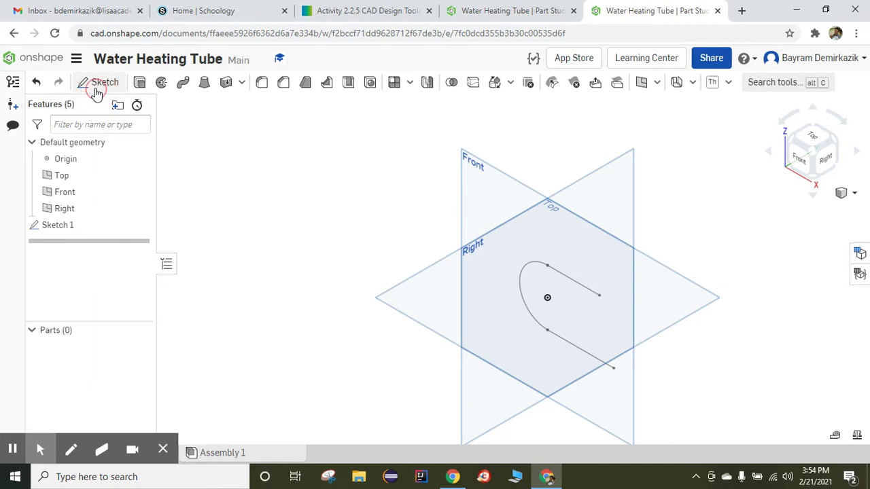
{"action": "left_click", "coordinate": [478, 258]}
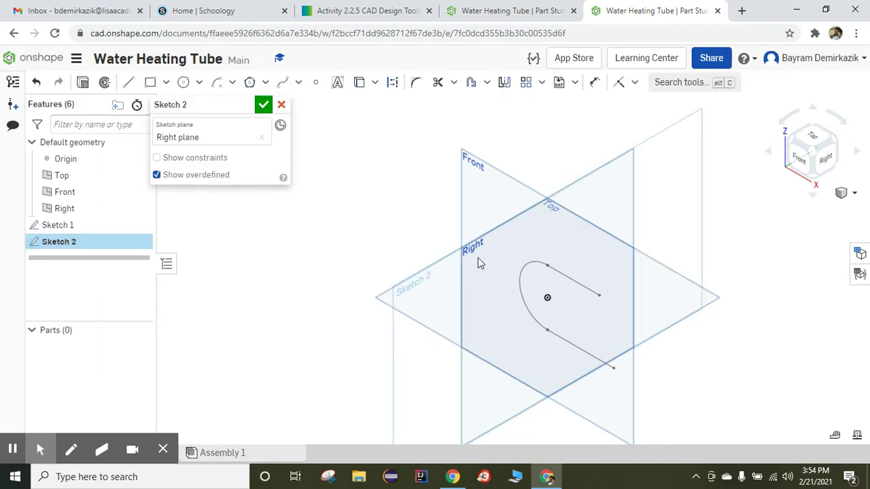
{"action": "left_click", "coordinate": [826, 163]}
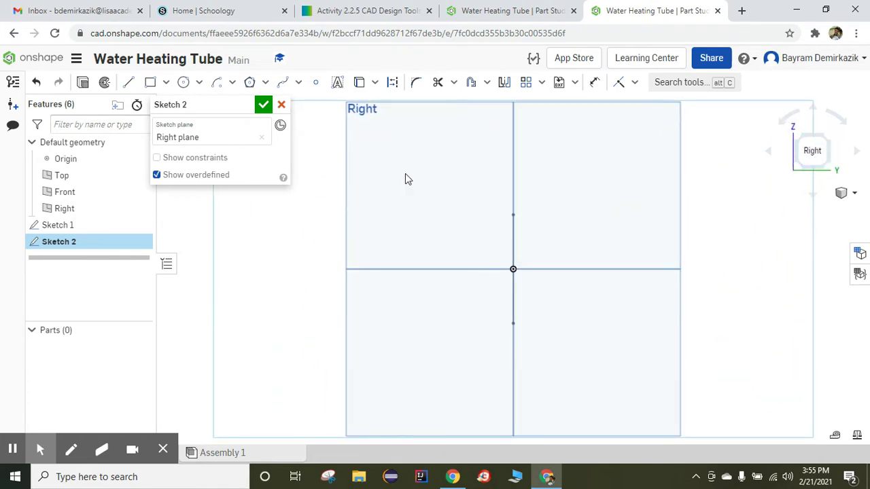
- Draw a circle about 0.65 in in diameter centred on the start point of the path's lower line
{"action": "left_click", "coordinate": [184, 87]}
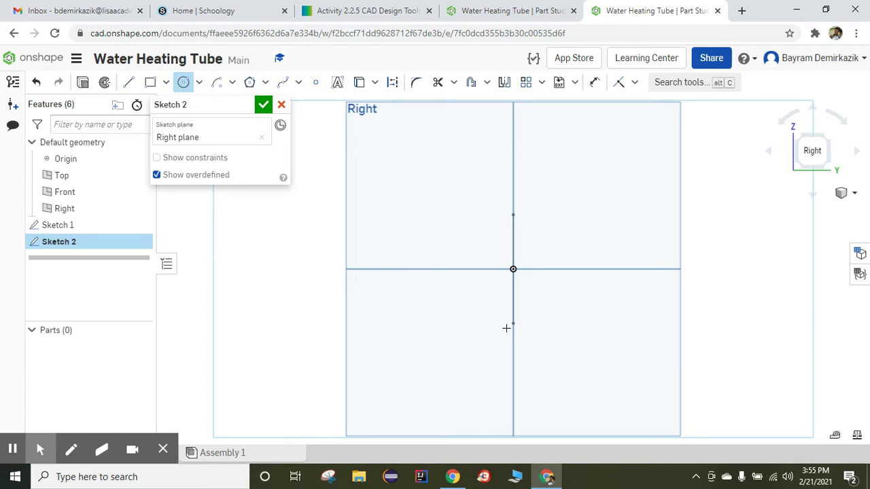
{"action": "left_click", "coordinate": [513, 324]}
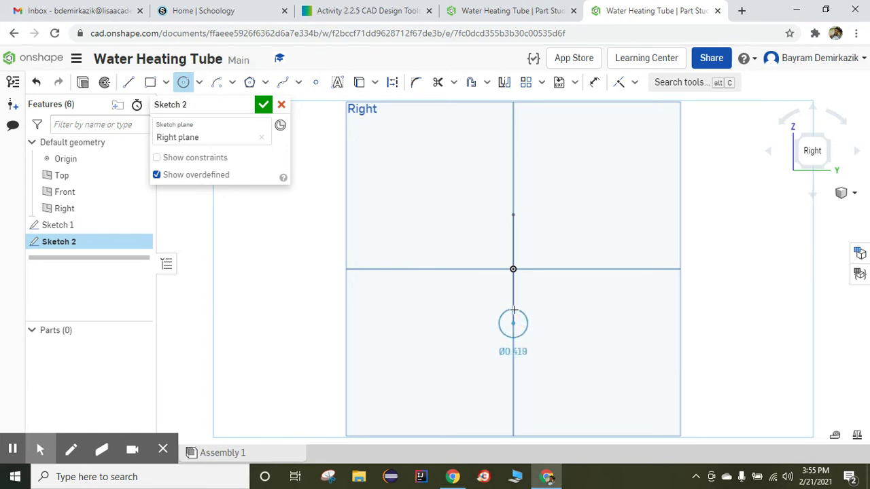
{"action": "left_click", "coordinate": [515, 307]}
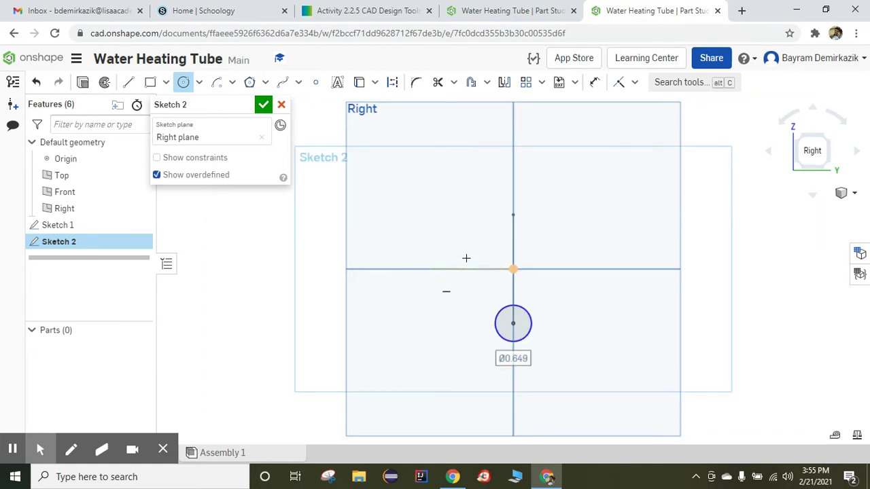
- Dimension the circle's diameter as .37 in, placing the dimension beside it
{"action": "left_click", "coordinate": [594, 84]}
{"action": "left_click", "coordinate": [531, 312]}
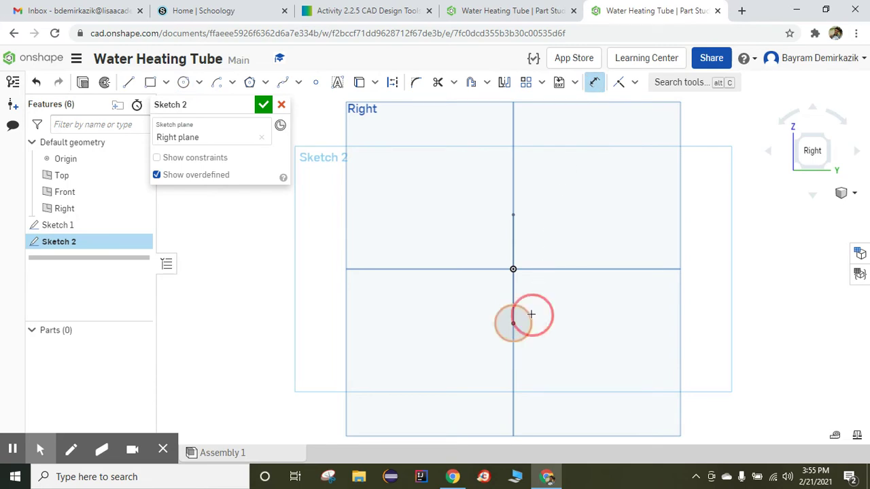
{"action": "left_click", "coordinate": [563, 322]}
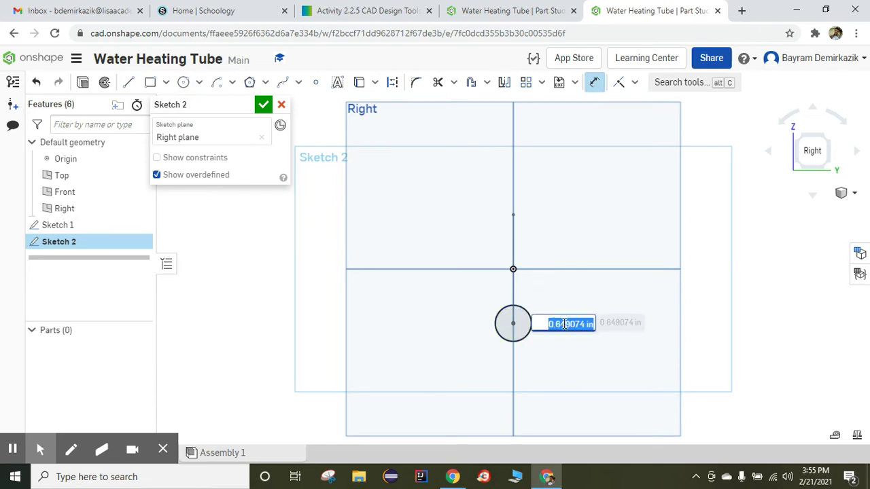
{"action": "key", "text": "BackSpace"}
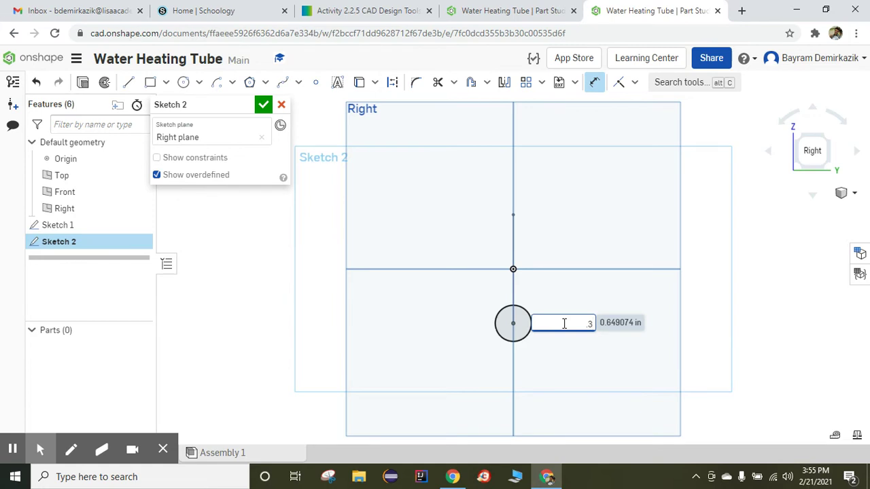
{"action": "type", "text": ".37"}
{"action": "key", "text": "Return"}
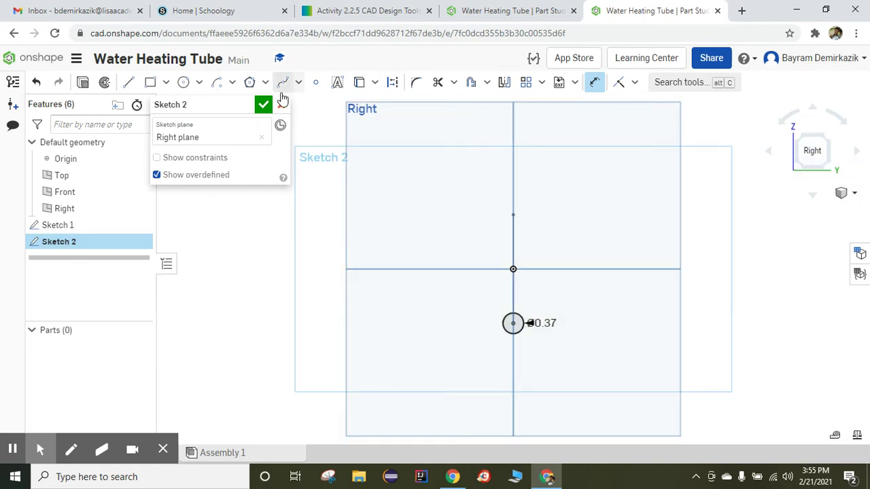
- Finish the circle profile sketch and switch to the isometric view
{"action": "left_click", "coordinate": [264, 104]}
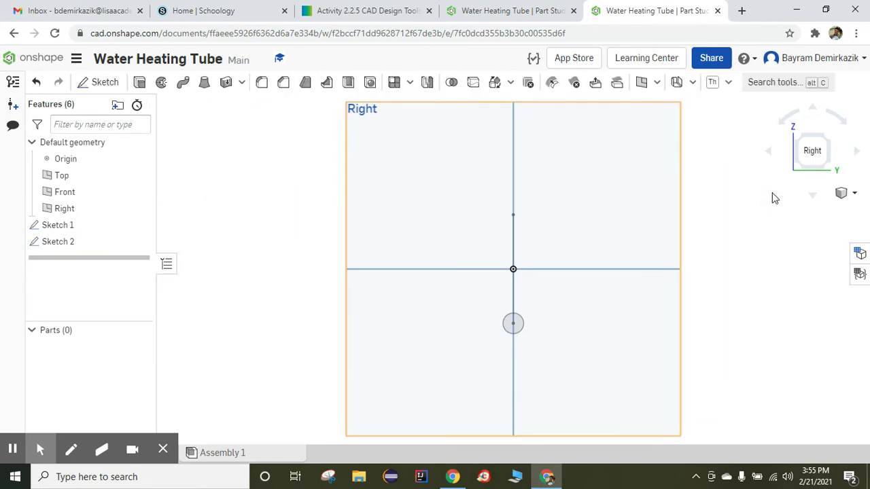
{"action": "left_click", "coordinate": [843, 193]}
{"action": "left_click", "coordinate": [835, 208]}
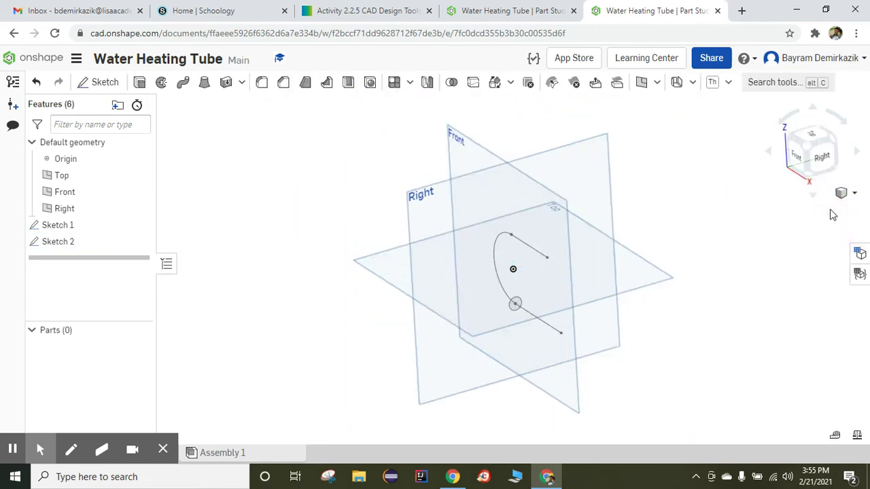
{"action": "scroll", "coordinate": [647, 307], "scroll_direction": "up", "scroll_amount": 3}
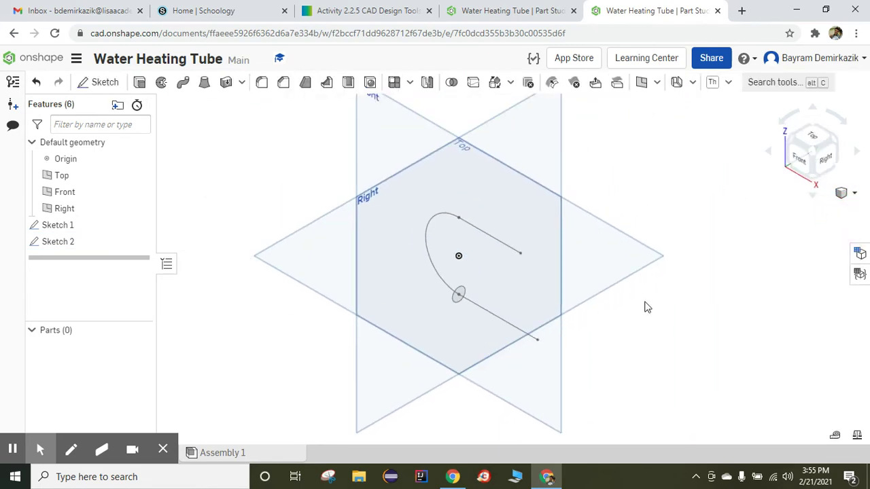
{"action": "scroll", "coordinate": [647, 307], "scroll_direction": "up", "scroll_amount": 2}
{"action": "middle_click_drag", "start_coordinate": [650, 306], "coordinate": [676, 304]}
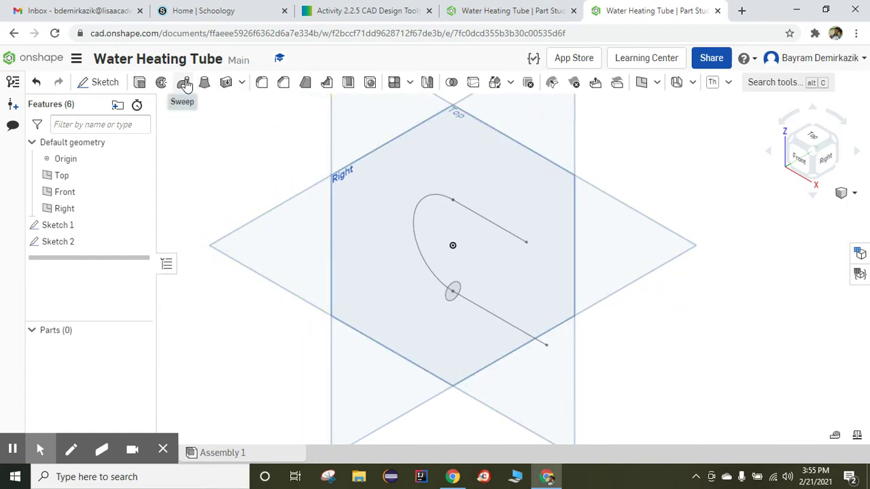
- Sweep the circle as a new solid along the path's lower line, arc and upper line
{"action": "left_click", "coordinate": [184, 82]}
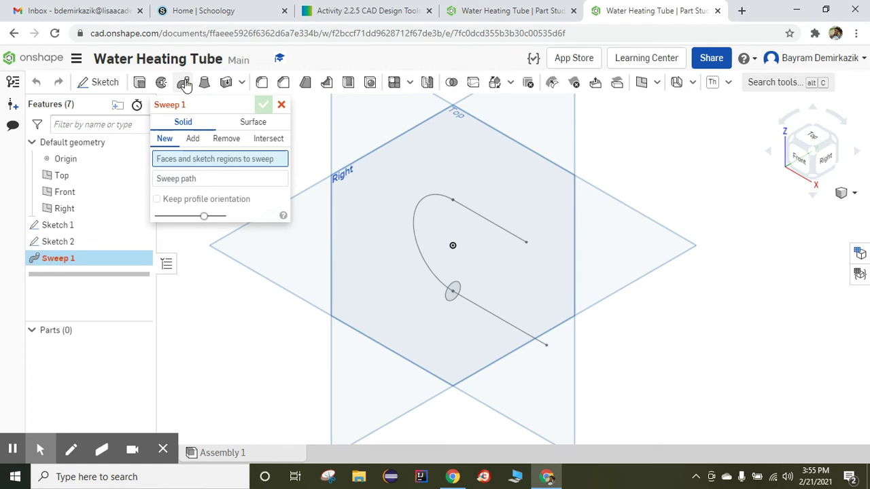
{"action": "scroll", "coordinate": [419, 338], "scroll_direction": "up", "scroll_amount": 3}
{"action": "left_click", "coordinate": [481, 270]}
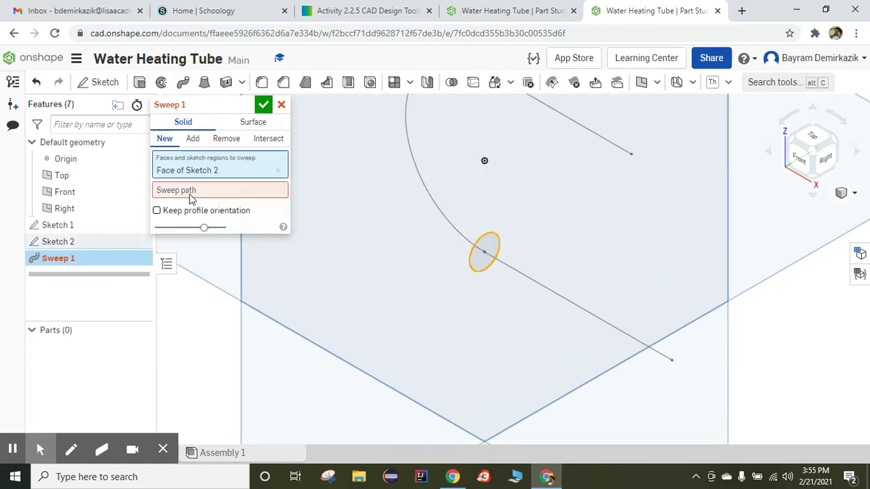
{"action": "left_click", "coordinate": [188, 192]}
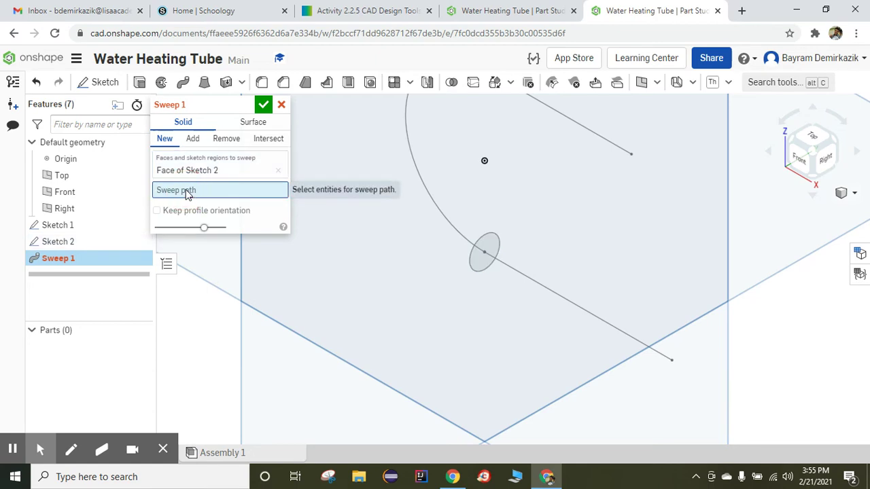
{"action": "left_click", "coordinate": [575, 304]}
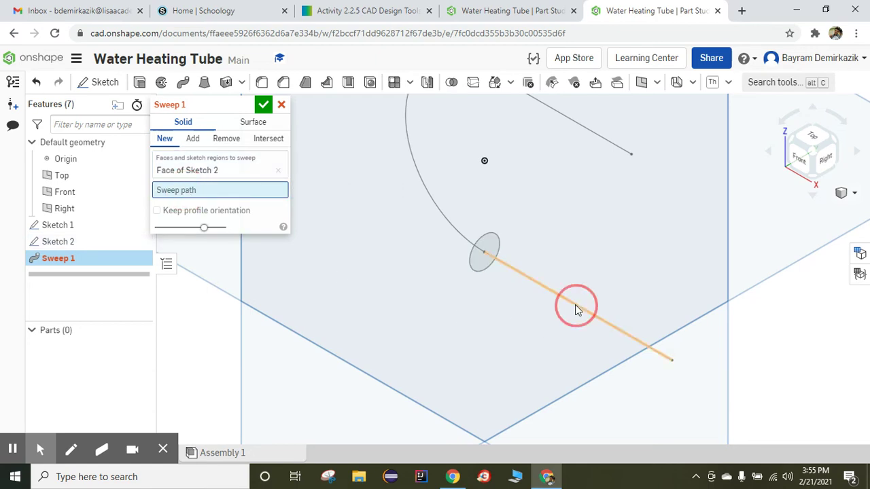
{"action": "left_click", "coordinate": [427, 195]}
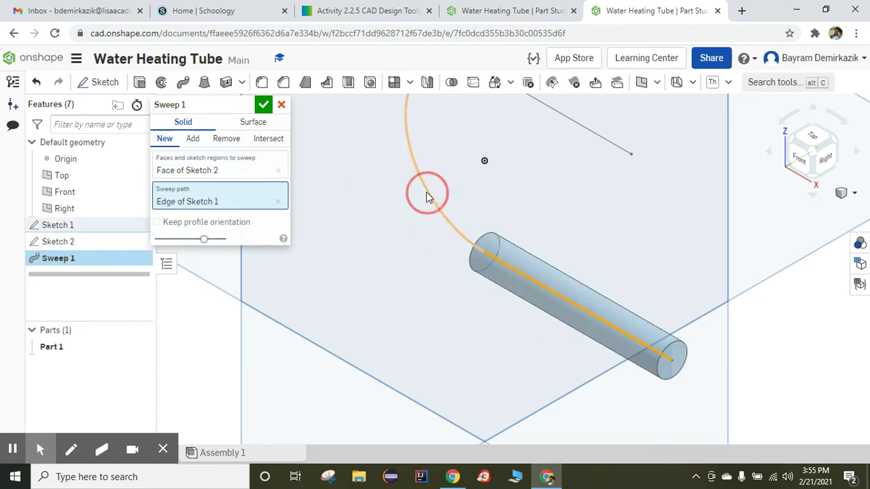
{"action": "left_click", "coordinate": [581, 135]}
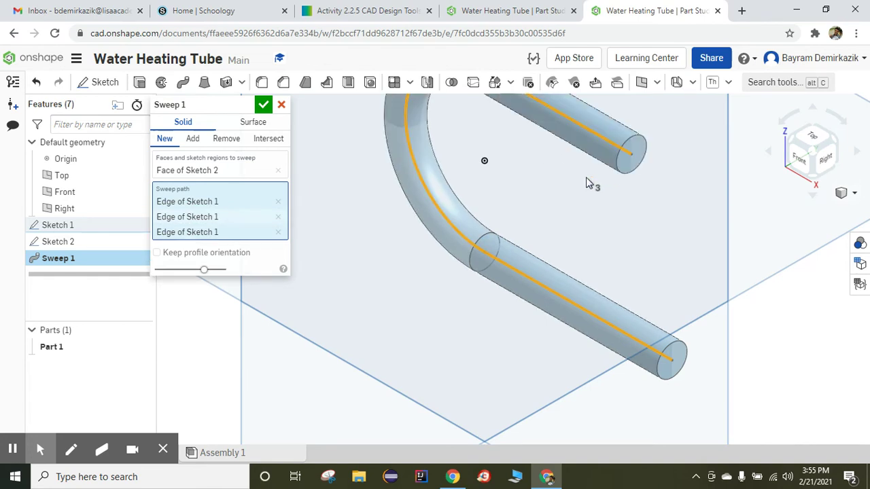
{"action": "scroll", "coordinate": [589, 184], "scroll_direction": "down", "scroll_amount": 5}
{"action": "right_click_drag", "start_coordinate": [582, 181], "coordinate": [515, 231]}
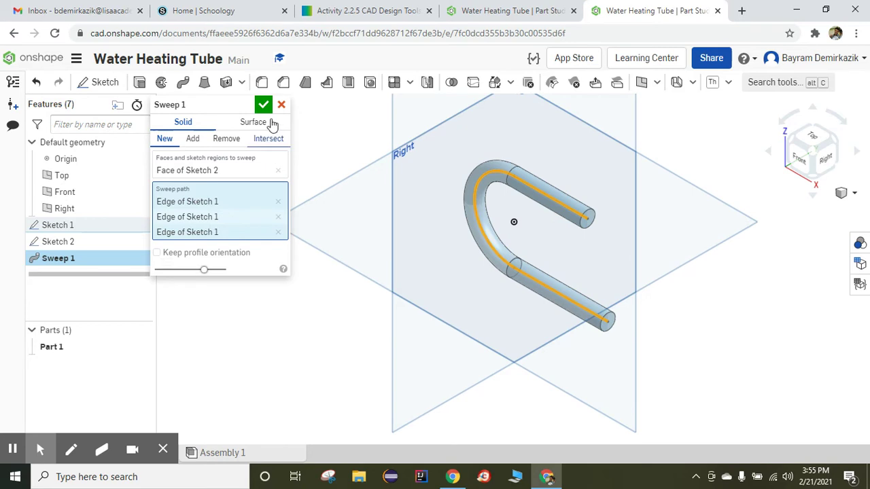
{"action": "left_click", "coordinate": [263, 104]}
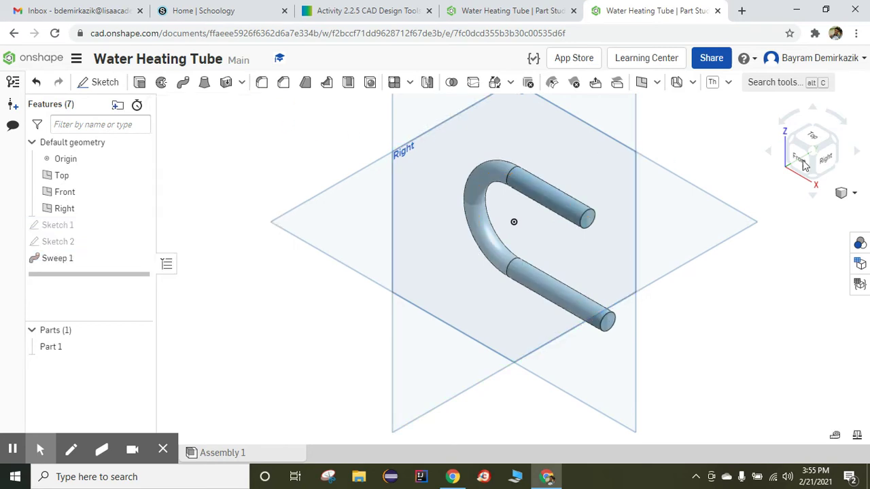
- Start a new sketch on the Front plane and view the tube from the front
{"action": "left_click", "coordinate": [843, 193]}
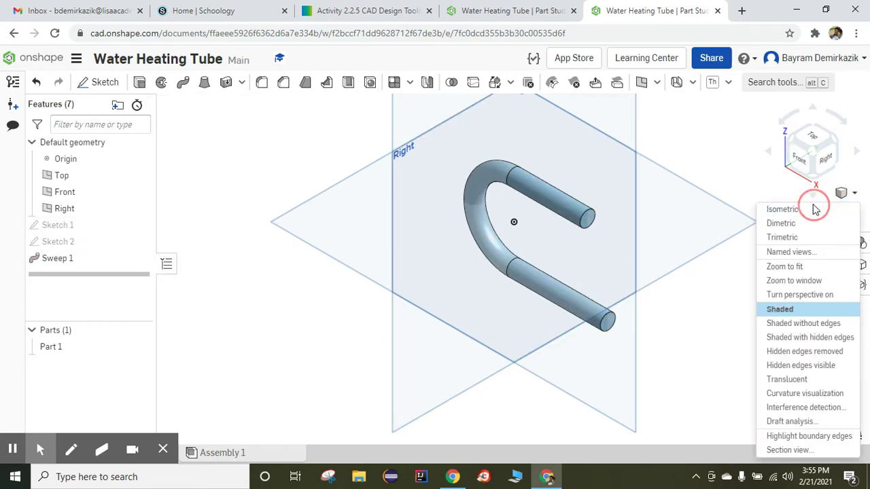
{"action": "left_click", "coordinate": [815, 210]}
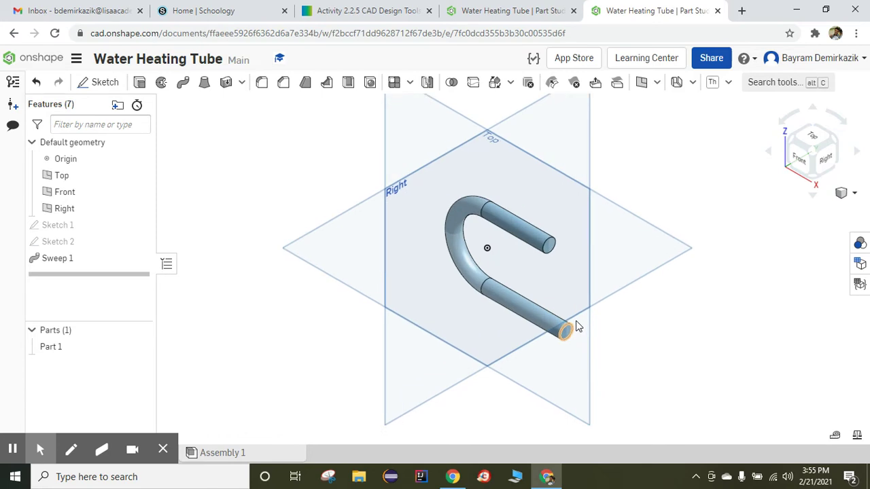
{"action": "scroll", "coordinate": [577, 327], "scroll_direction": "down", "scroll_amount": 3}
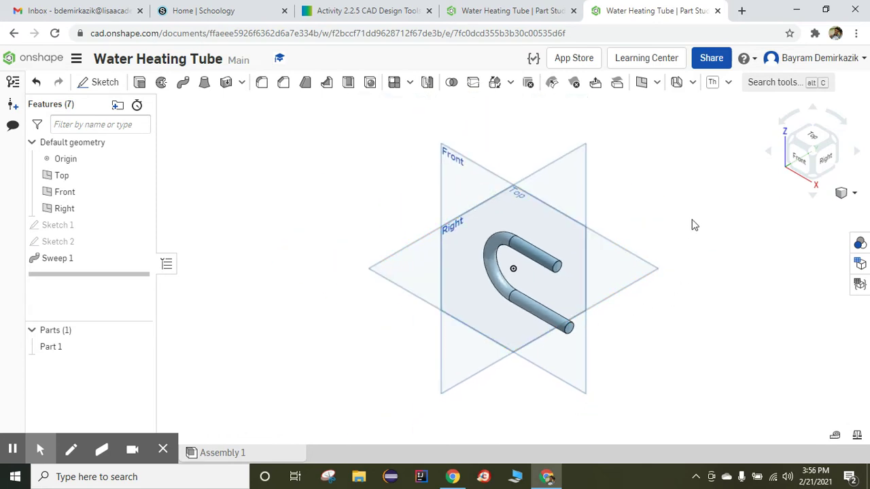
{"action": "left_click", "coordinate": [449, 168]}
{"action": "left_click", "coordinate": [106, 88]}
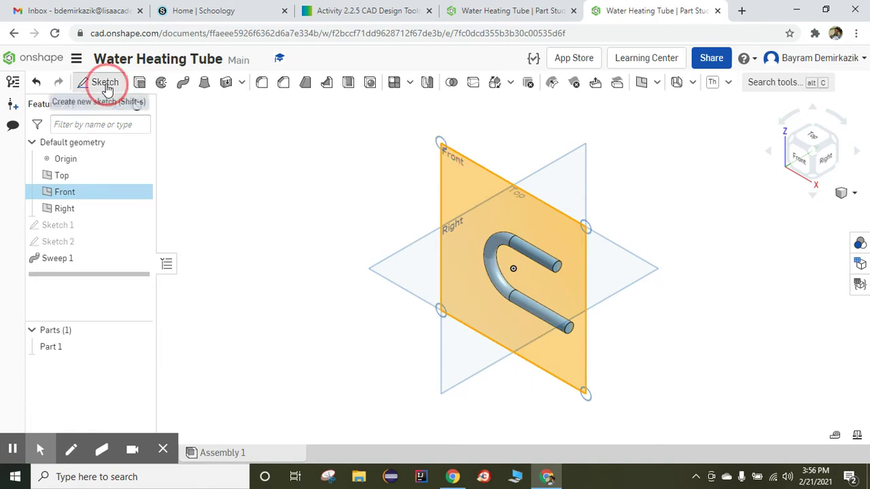
{"action": "left_click", "coordinate": [800, 166]}
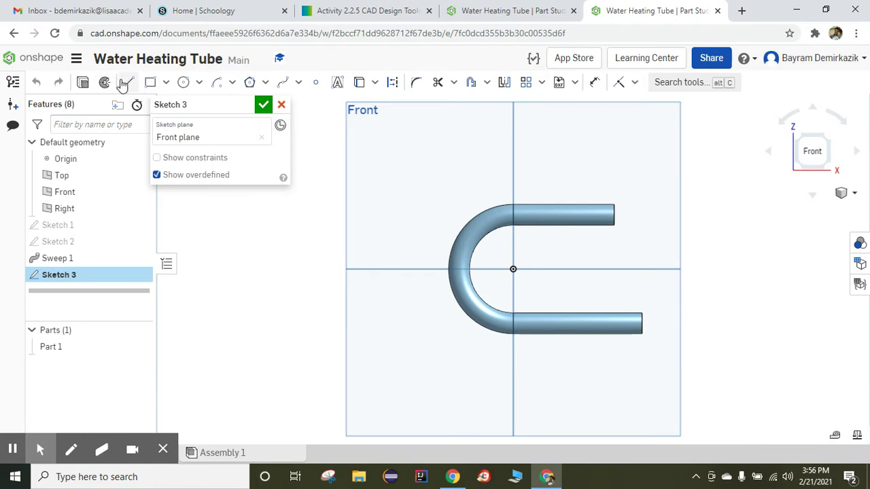
- Sketch a closed tapered profile against the upper leg's end, about 0.17 in long, 0.17 in high at the tube and 0.14 in high outside
{"action": "left_click", "coordinate": [129, 85]}
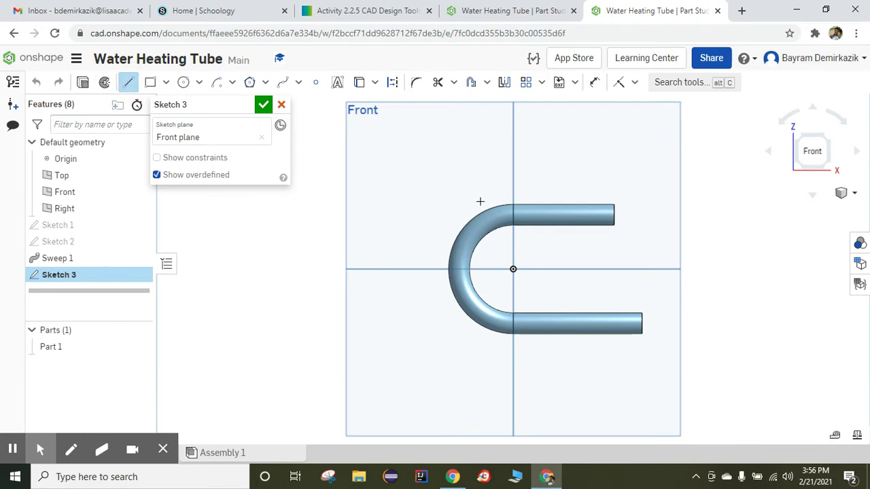
{"action": "left_click", "coordinate": [336, 12]}
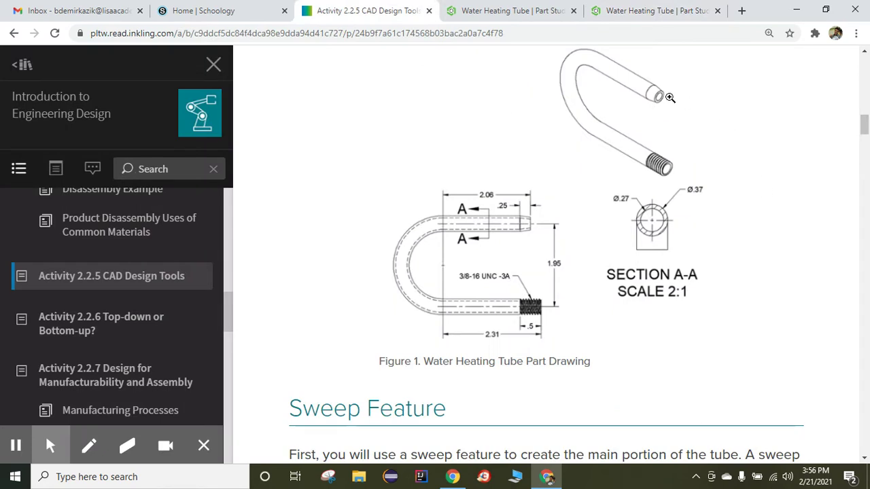
{"action": "left_click", "coordinate": [631, 13]}
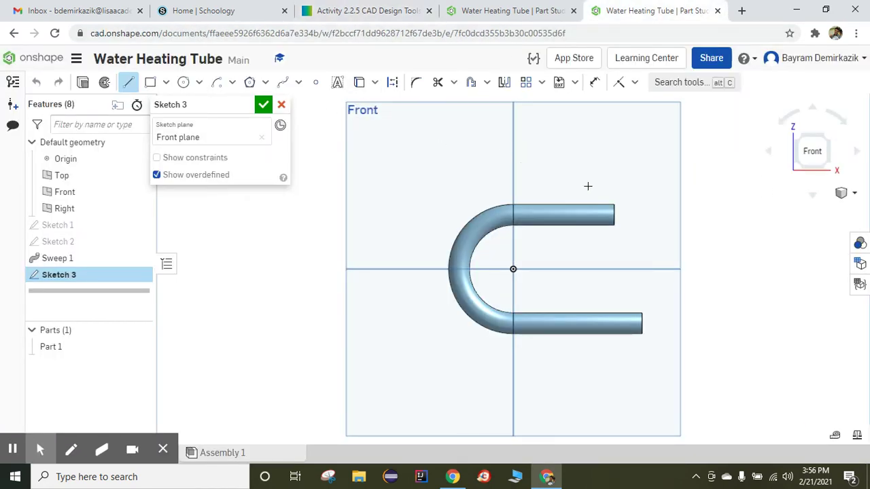
{"action": "scroll", "coordinate": [617, 218], "scroll_direction": "up", "scroll_amount": 6}
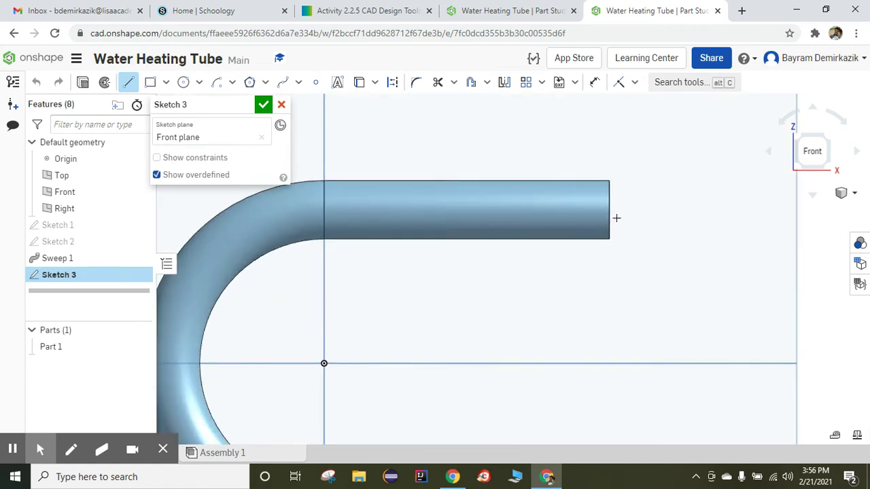
{"action": "left_click", "coordinate": [606, 205]}
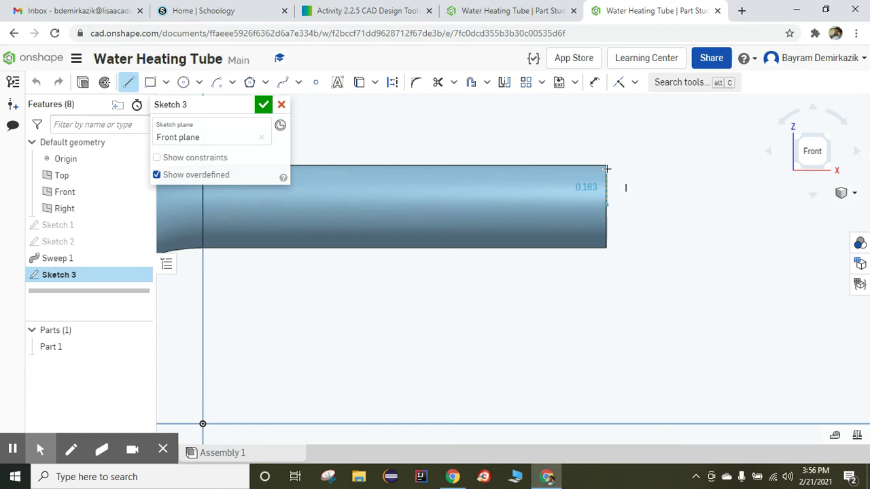
{"action": "left_click", "coordinate": [607, 168]}
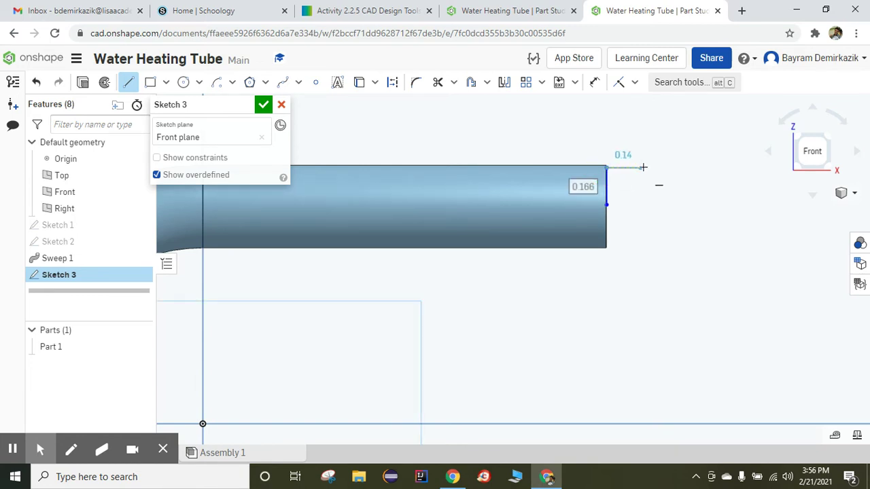
{"action": "left_click", "coordinate": [644, 175]}
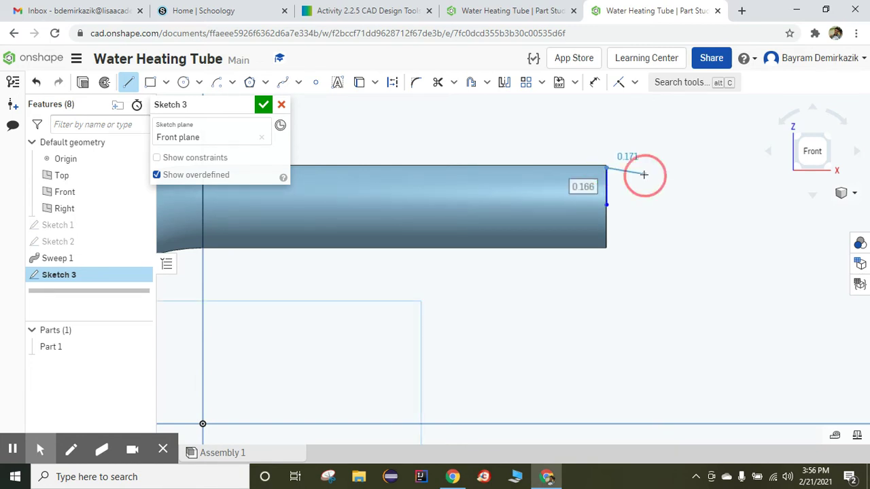
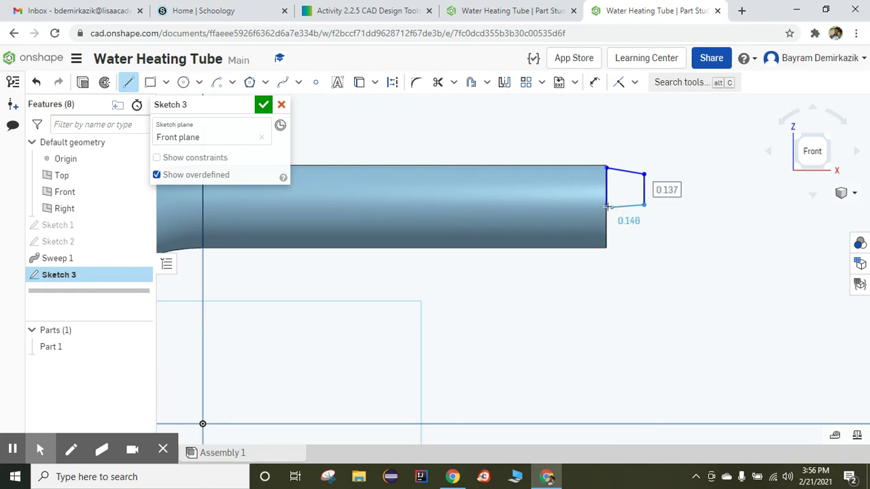
{"action": "left_click", "coordinate": [606, 204]}
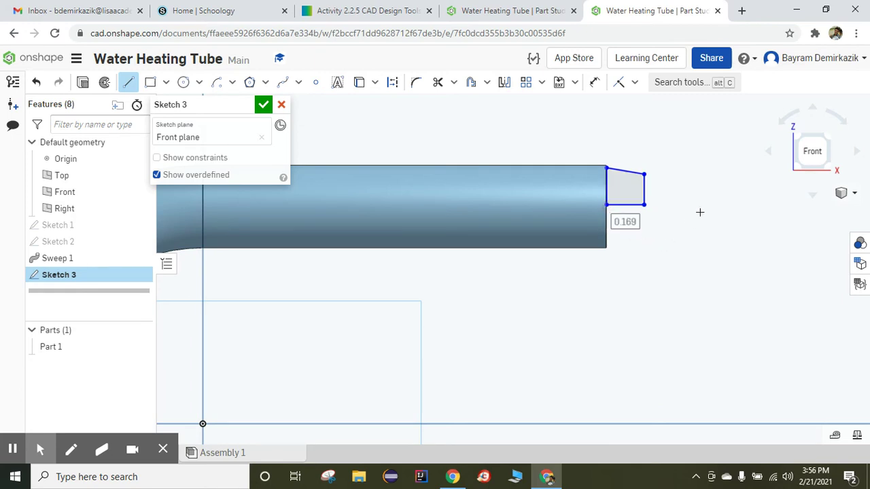
- Dimension the vertical distance from the origin to the profile's lower tube-side corner as 1.95/2 in
{"action": "scroll", "coordinate": [626, 244], "scroll_direction": "down", "scroll_amount": 5}
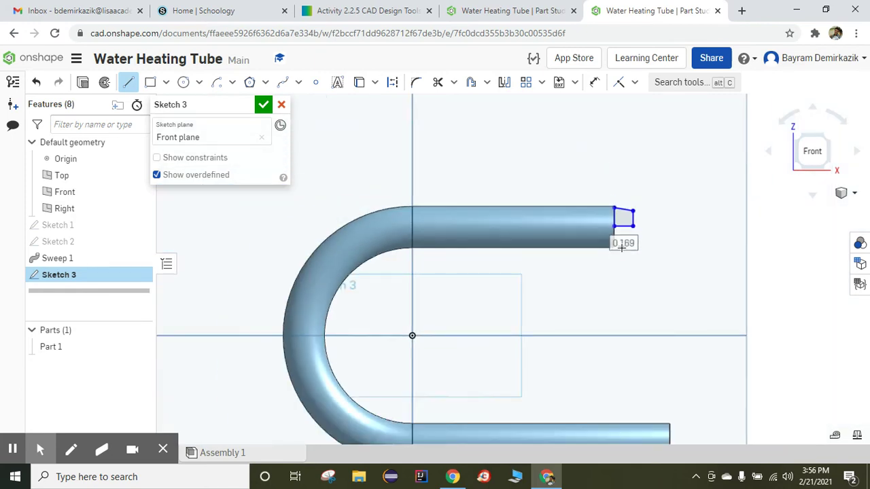
{"action": "left_click", "coordinate": [595, 82]}
{"action": "scroll", "coordinate": [639, 324], "scroll_direction": "up", "scroll_amount": 3}
{"action": "scroll", "coordinate": [629, 313], "scroll_direction": "down", "scroll_amount": 2}
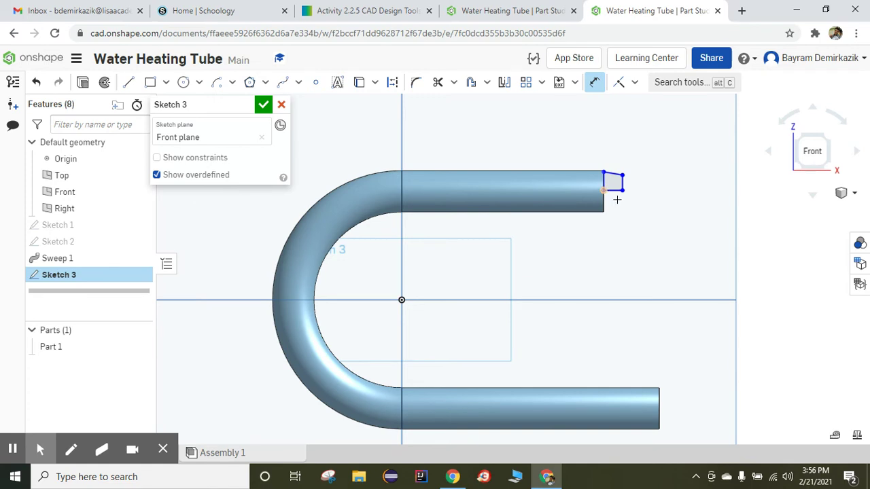
{"action": "left_click", "coordinate": [604, 191]}
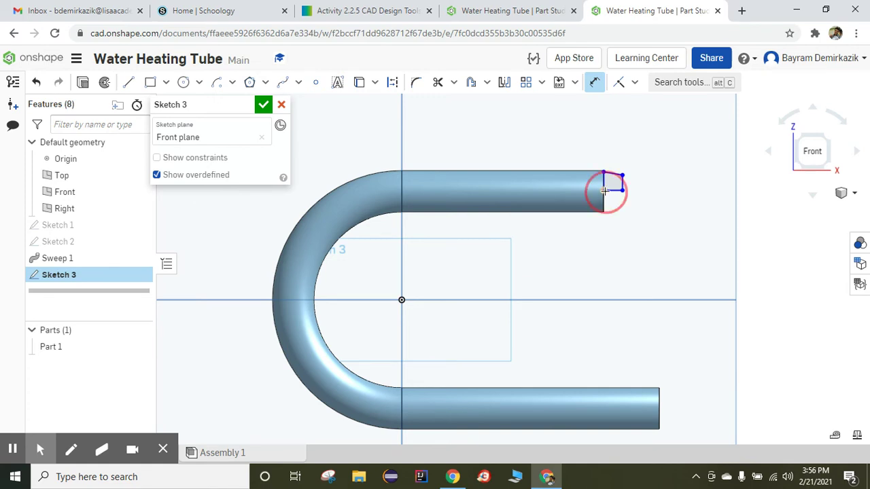
{"action": "left_click", "coordinate": [401, 299]}
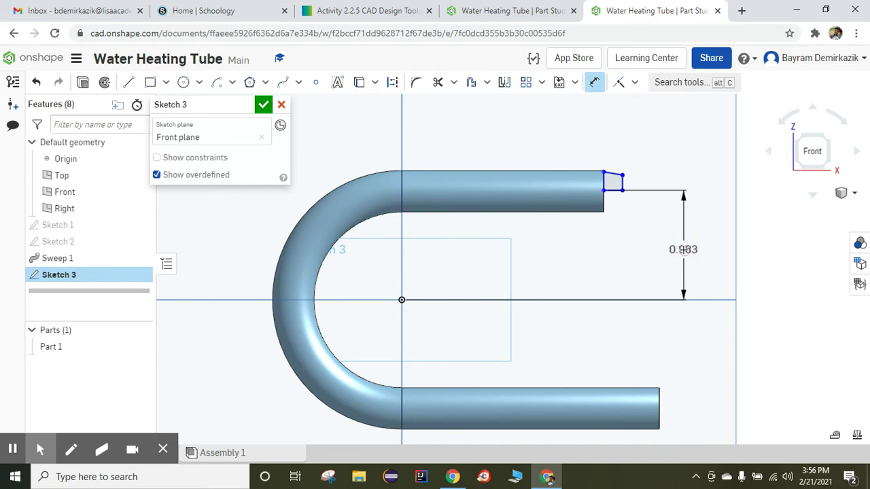
{"action": "left_click", "coordinate": [684, 250]}
{"action": "type", "text": "1.95/"}
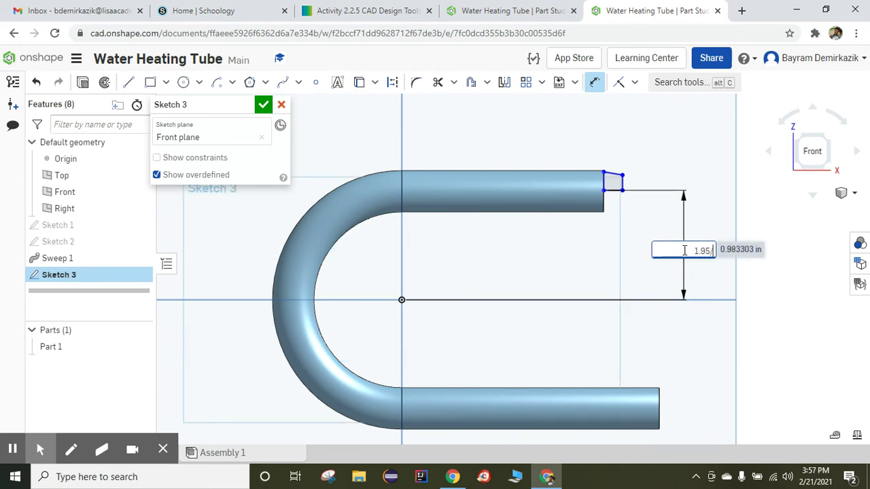
{"action": "type", "text": "2"}
{"action": "key", "text": "Return"}
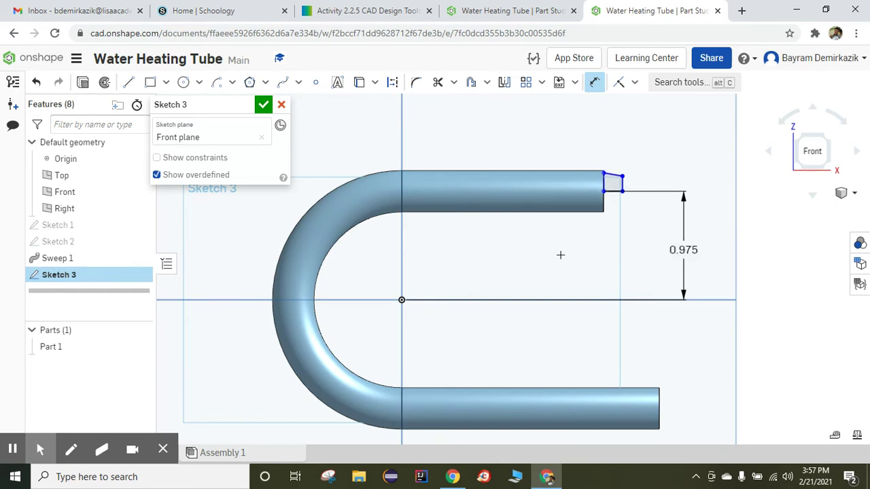
- Dimension the profile's shorter outer vertical edge as .27/2 in
{"action": "scroll", "coordinate": [618, 228], "scroll_direction": "up", "scroll_amount": 3}
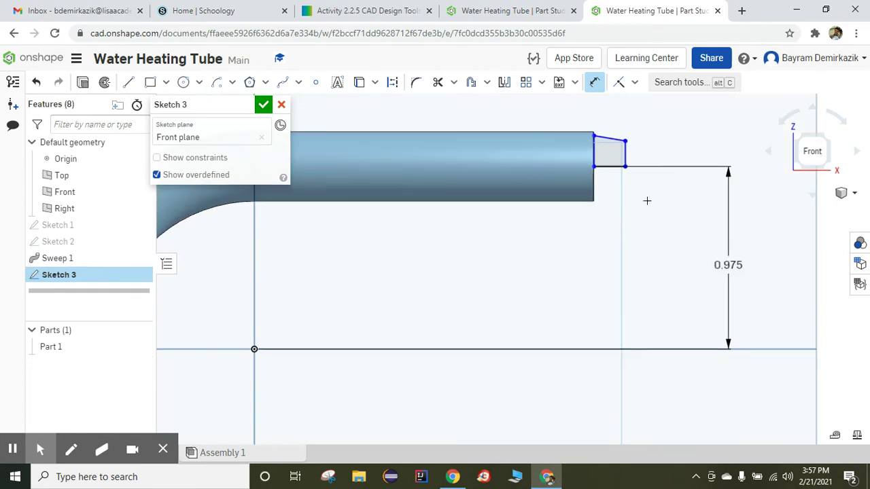
{"action": "left_click", "coordinate": [625, 154]}
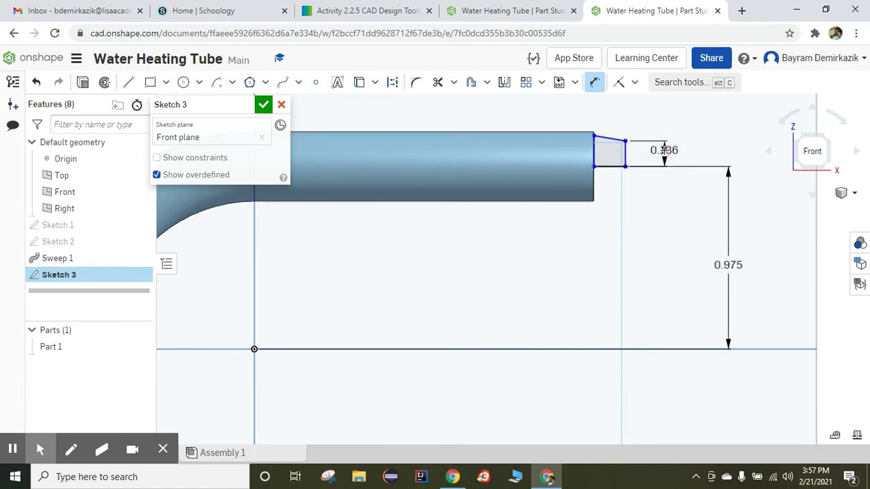
{"action": "left_click", "coordinate": [665, 150]}
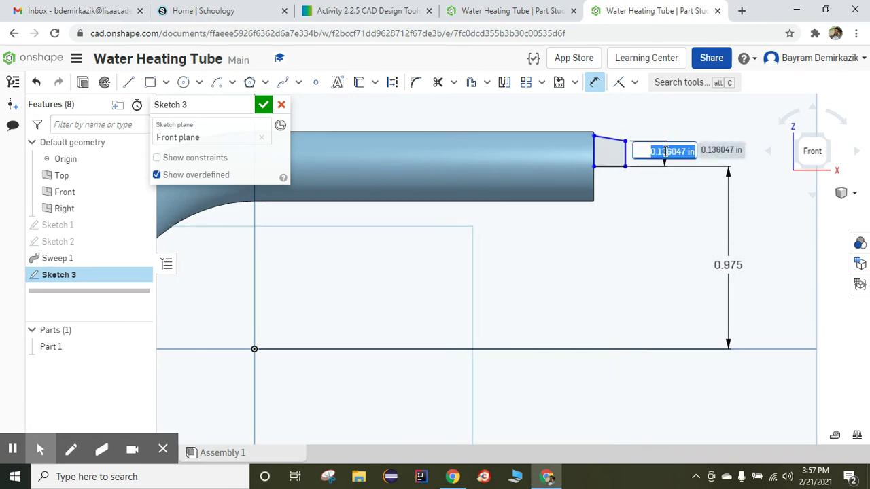
{"action": "key", "text": "BackSpace"}
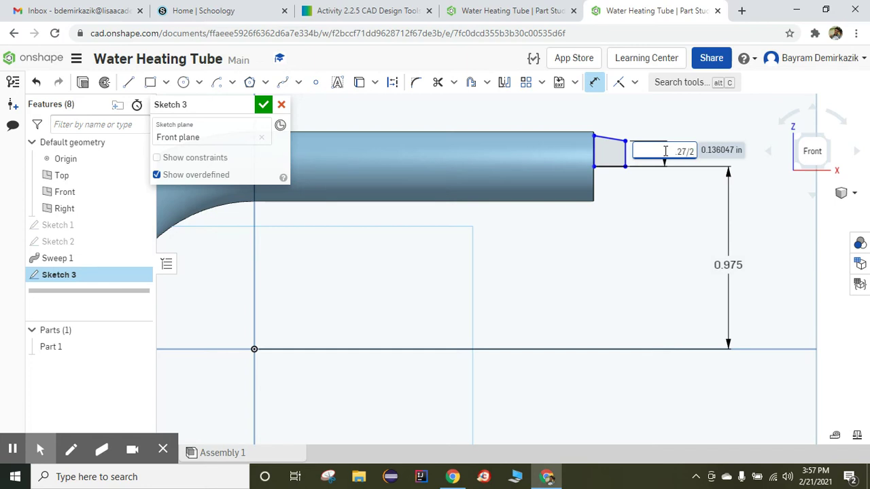
{"action": "key", "text": "Return"}
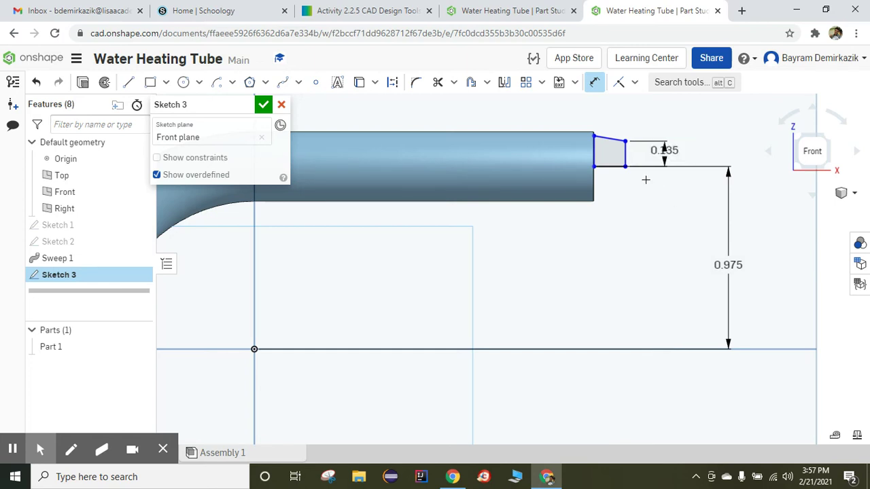
- Dimension the profile's vertical edge next to the tube as .37/2 in
{"action": "left_click", "coordinate": [593, 151]}
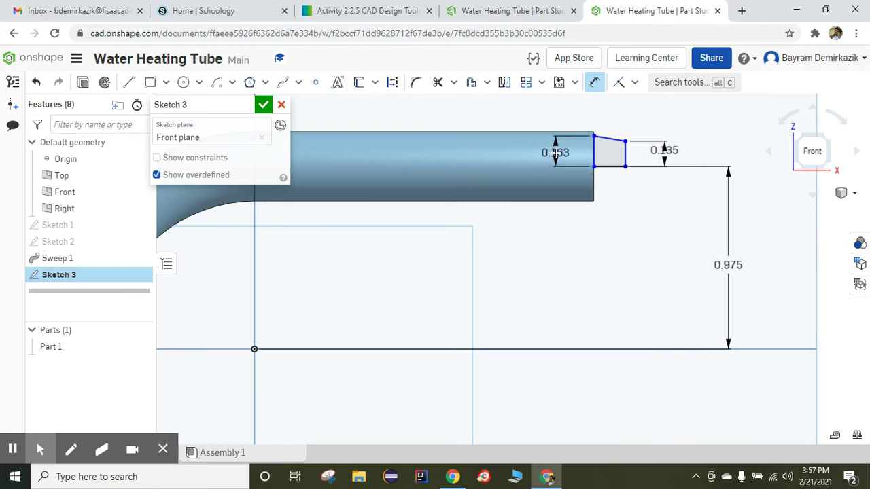
{"action": "left_click", "coordinate": [555, 152]}
{"action": "key", "text": "BackSpace"}
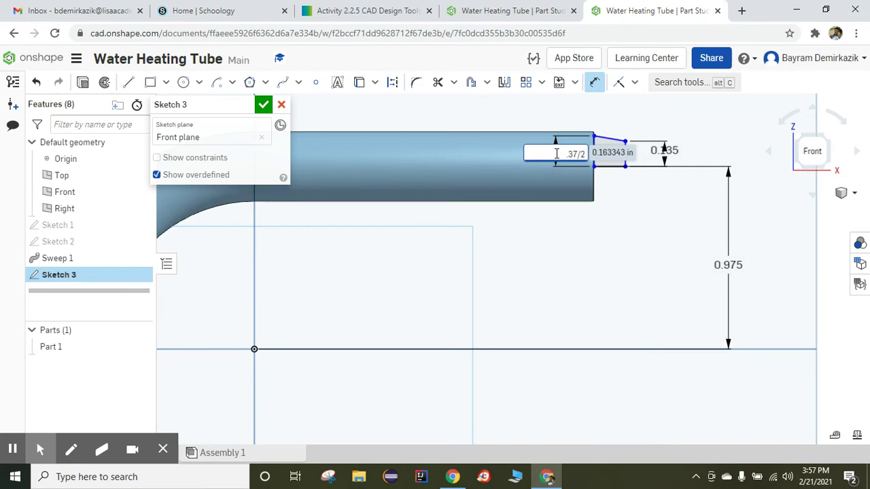
{"action": "type", "text": ".37/2"}
{"action": "key", "text": "Return"}
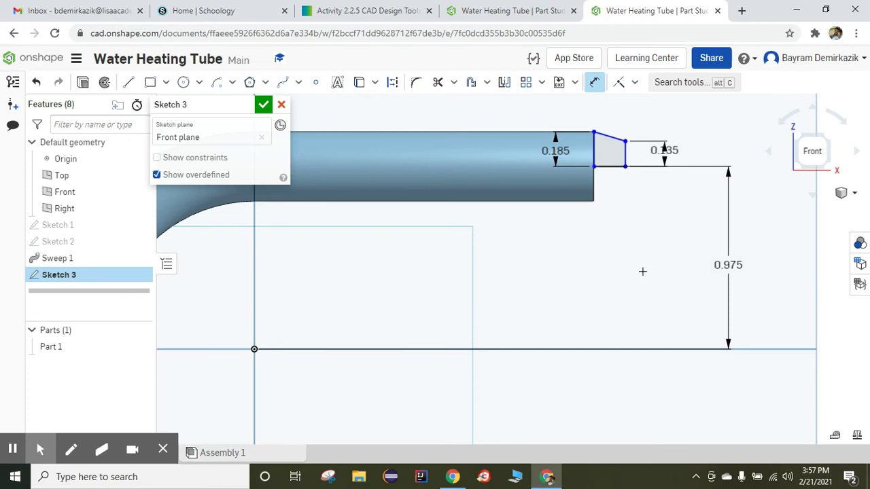
- Dimension the length of the profile's horizontal lower edge as .25 in, placing the dimension below it
{"action": "scroll", "coordinate": [658, 255], "scroll_direction": "up", "scroll_amount": 1}
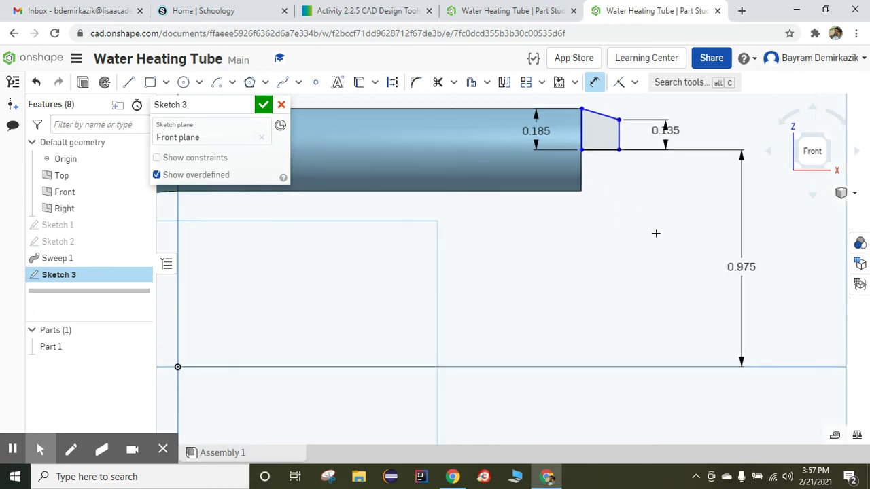
{"action": "scroll", "coordinate": [649, 249], "scroll_direction": "down", "scroll_amount": 1}
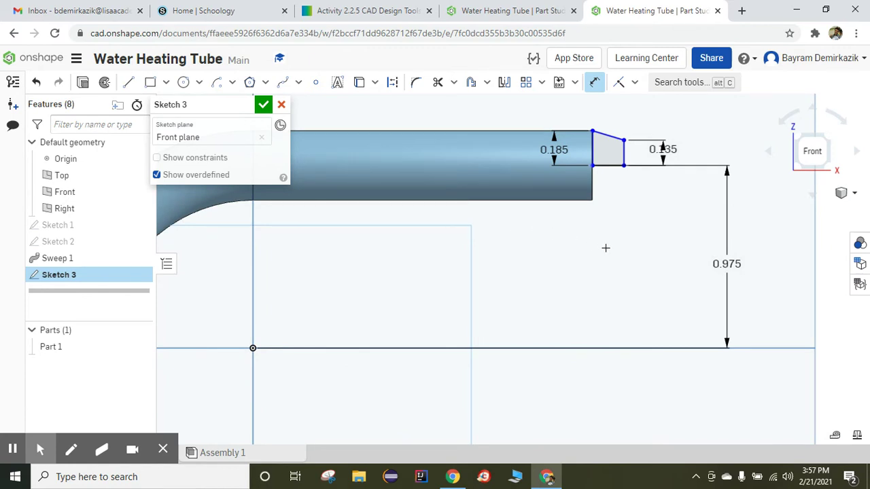
{"action": "left_click", "coordinate": [607, 169]}
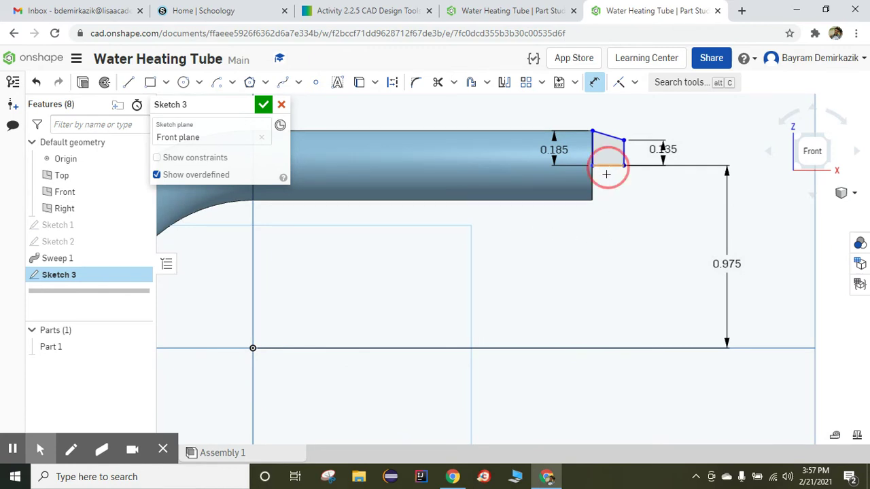
{"action": "left_click", "coordinate": [609, 228]}
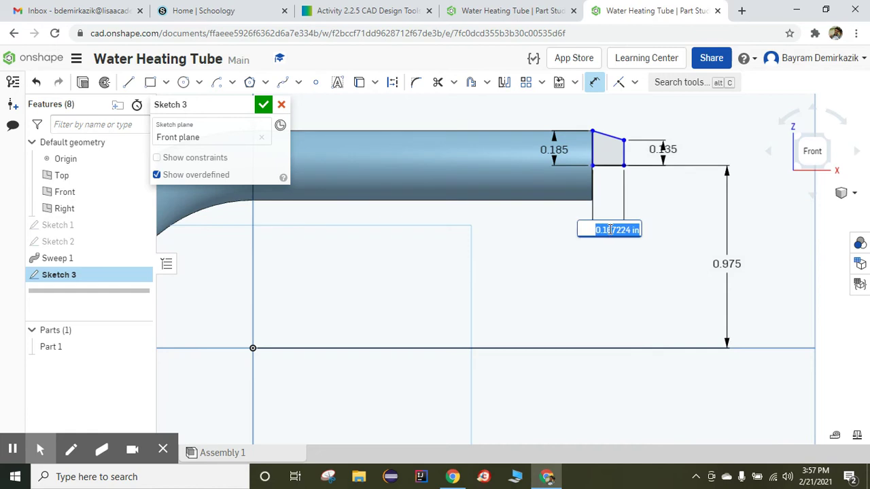
{"action": "key", "text": "BackSpace"}
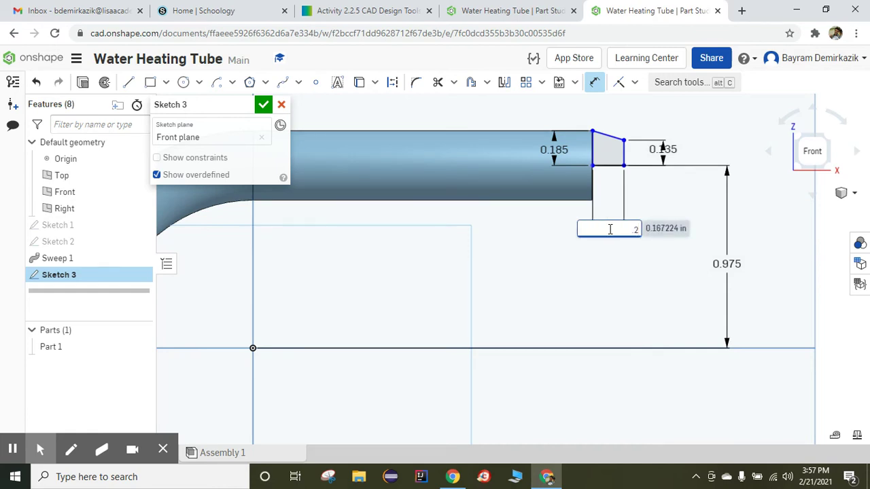
{"action": "type", "text": ".25"}
{"action": "key", "text": "Return"}
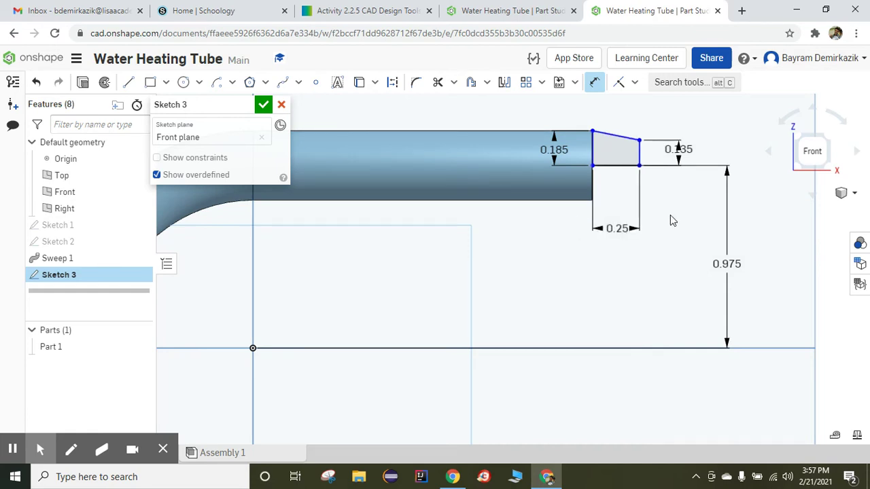
- Make the profile's tube-side vertical edge coincident with the upper leg's end edge and finish the sketch
{"action": "scroll", "coordinate": [684, 229], "scroll_direction": "down", "scroll_amount": 1}
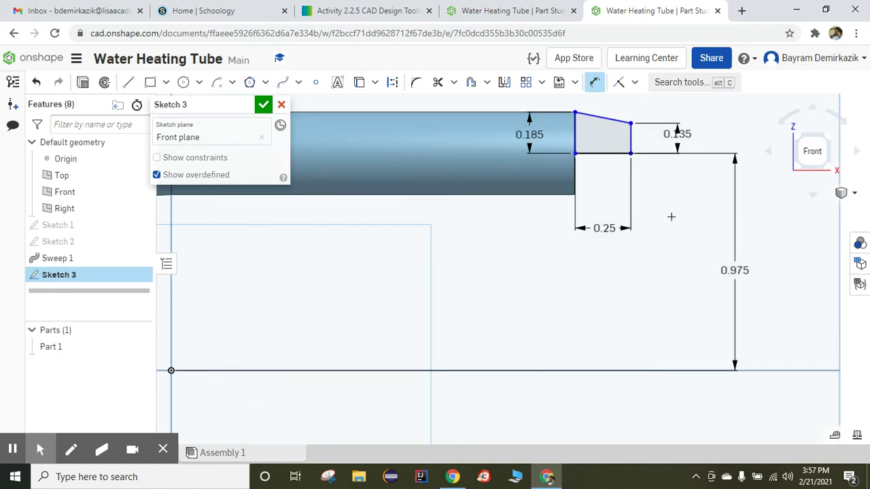
{"action": "left_click", "coordinate": [635, 83]}
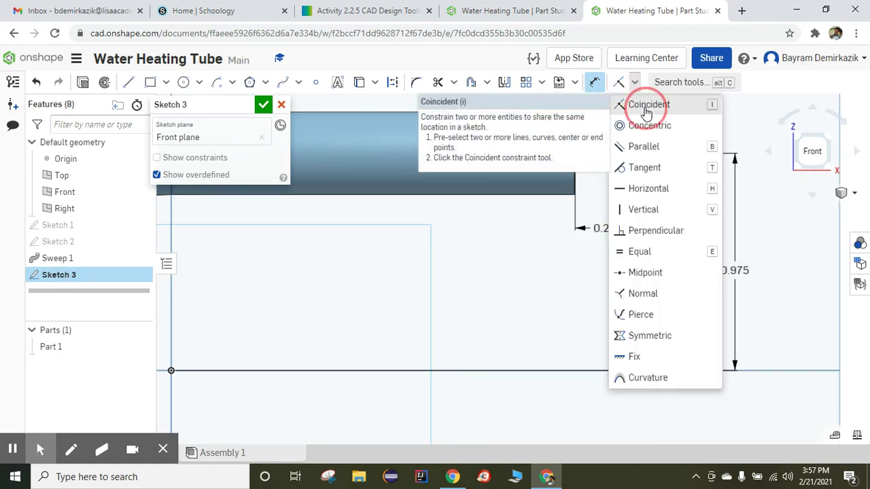
{"action": "left_click", "coordinate": [647, 112]}
{"action": "scroll", "coordinate": [631, 153], "scroll_direction": "down", "scroll_amount": 1}
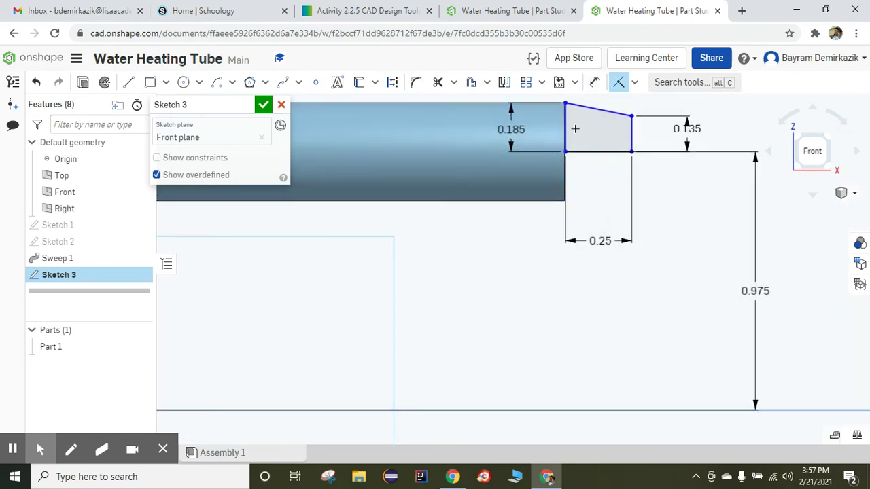
{"action": "scroll", "coordinate": [575, 129], "scroll_direction": "down", "scroll_amount": 3}
{"action": "middle_click_drag", "start_coordinate": [575, 135], "coordinate": [605, 297]}
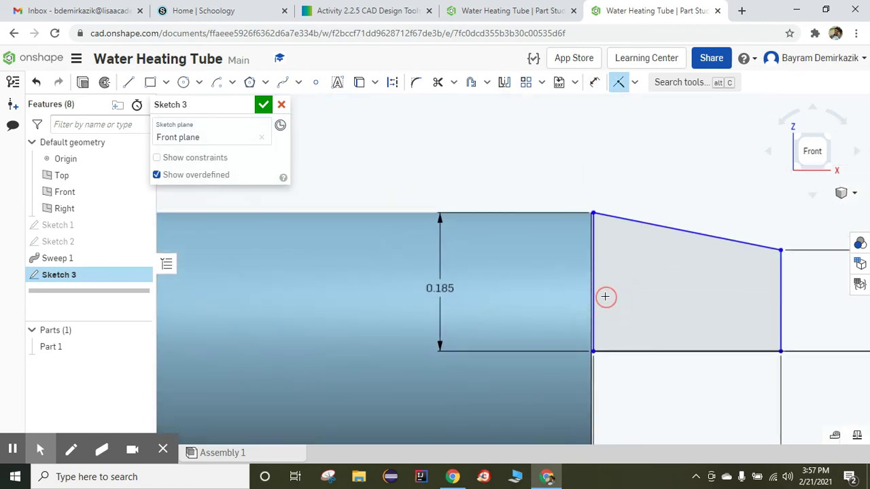
{"action": "scroll", "coordinate": [605, 296], "scroll_direction": "down", "scroll_amount": 1}
{"action": "left_click", "coordinate": [591, 251]}
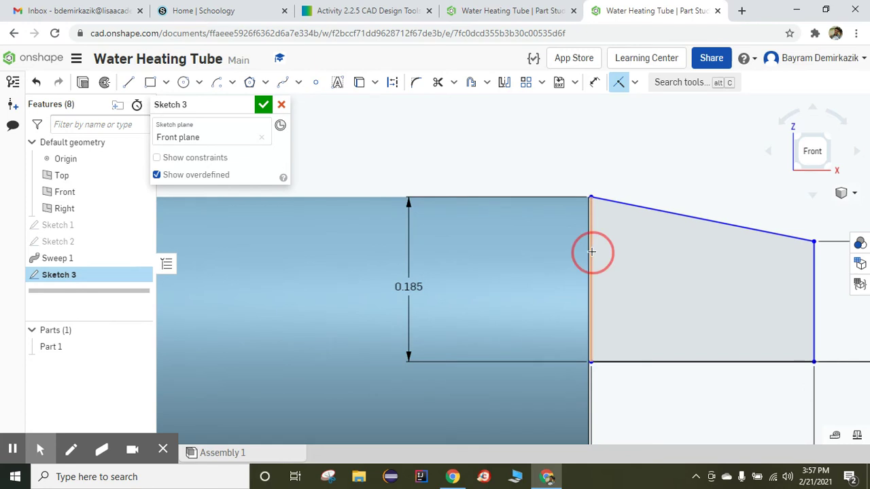
{"action": "scroll", "coordinate": [622, 283], "scroll_direction": "down", "scroll_amount": 3}
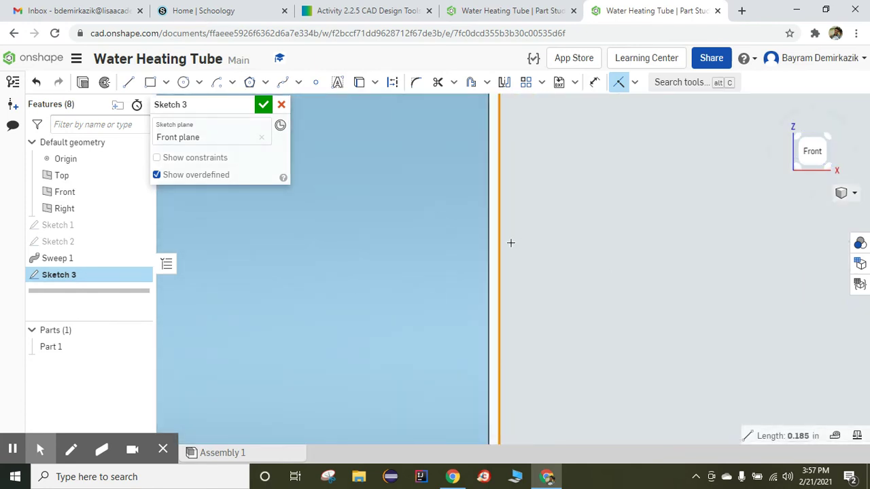
{"action": "left_click", "coordinate": [489, 250]}
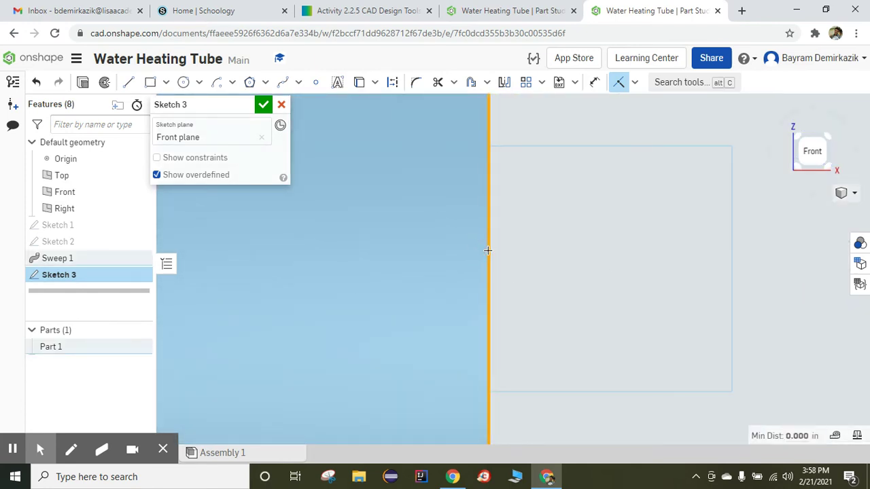
{"action": "scroll", "coordinate": [511, 239], "scroll_direction": "up", "scroll_amount": 3}
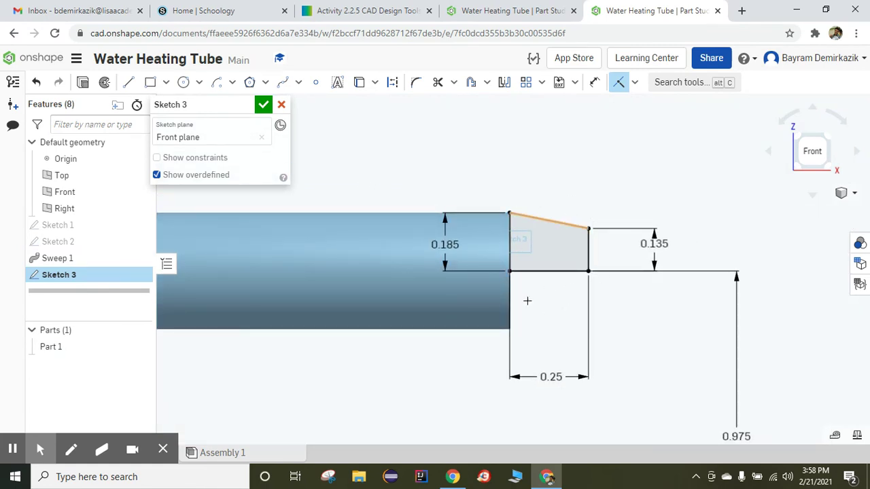
{"action": "left_click", "coordinate": [263, 104]}
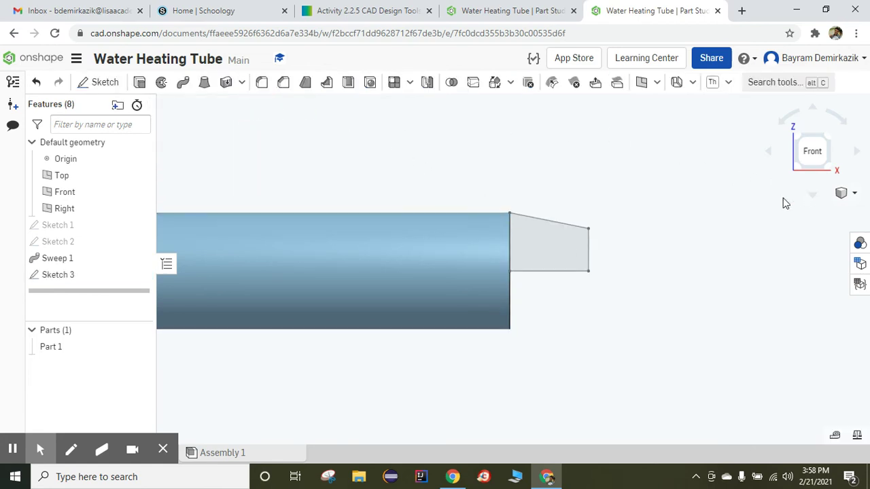
- Revolve the tapered profile a full turn about its lower horizontal edge, adding it to the upper leg of the tube
{"action": "left_click", "coordinate": [840, 193]}
{"action": "left_click", "coordinate": [819, 211]}
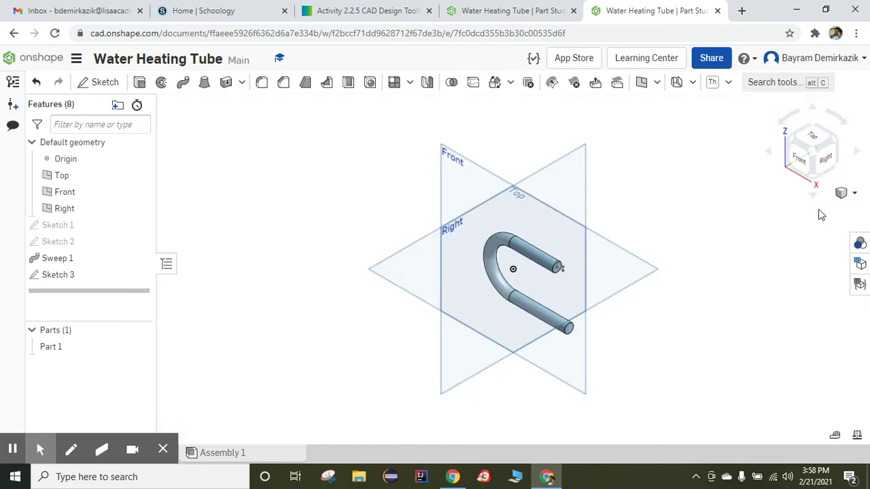
{"action": "scroll", "coordinate": [658, 295], "scroll_direction": "up", "scroll_amount": 4}
{"action": "middle_click_drag", "start_coordinate": [531, 219], "coordinate": [676, 250]}
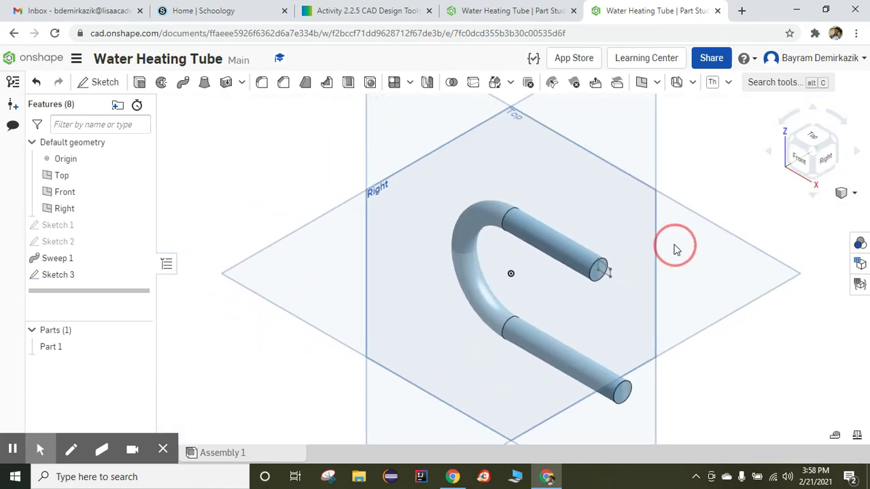
{"action": "scroll", "coordinate": [452, 250], "scroll_direction": "up", "scroll_amount": 2}
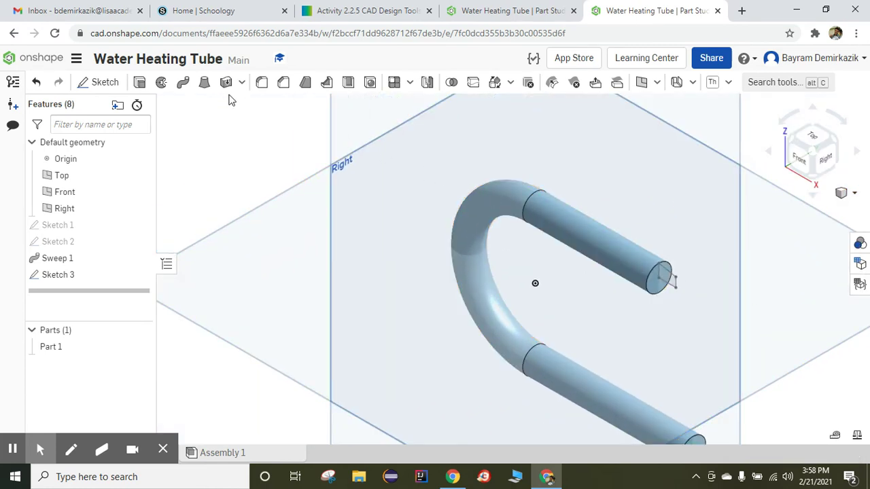
{"action": "left_click", "coordinate": [163, 85]}
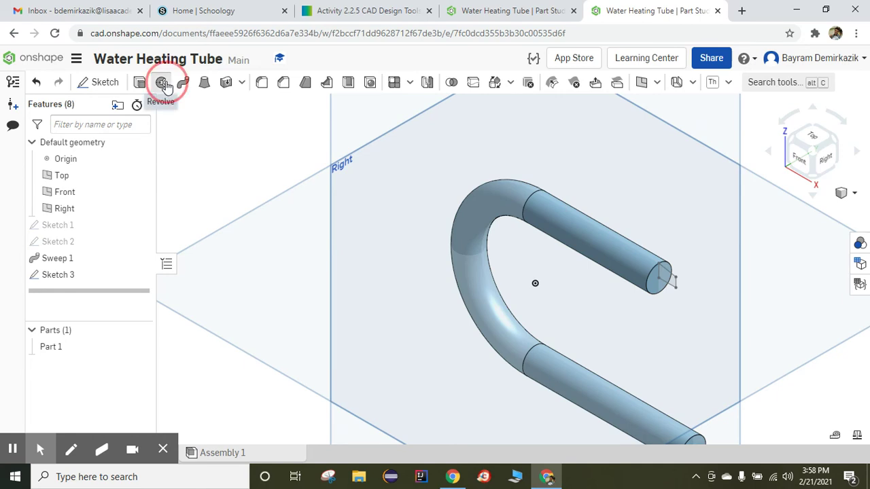
{"action": "scroll", "coordinate": [578, 247], "scroll_direction": "up", "scroll_amount": 3}
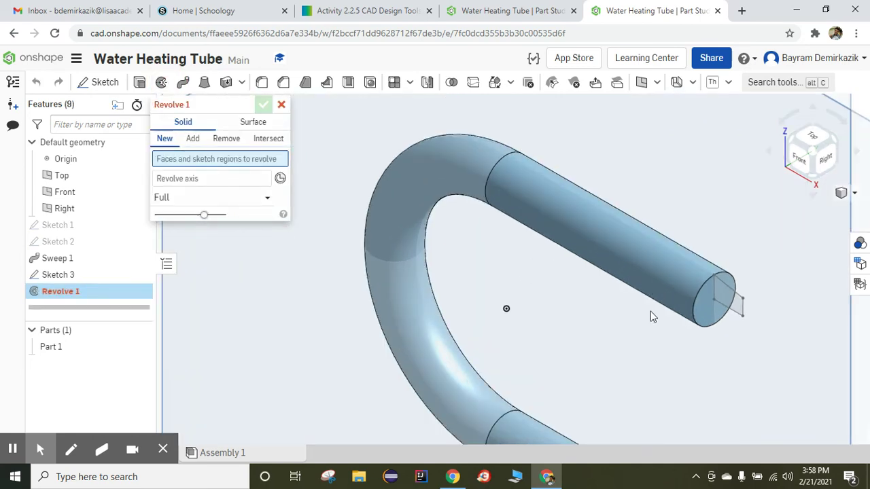
{"action": "left_click", "coordinate": [733, 301]}
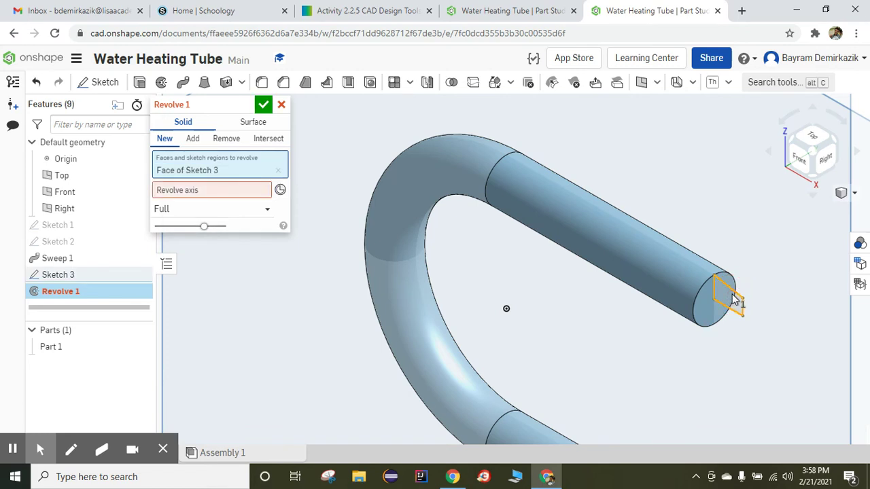
{"action": "left_click", "coordinate": [214, 191]}
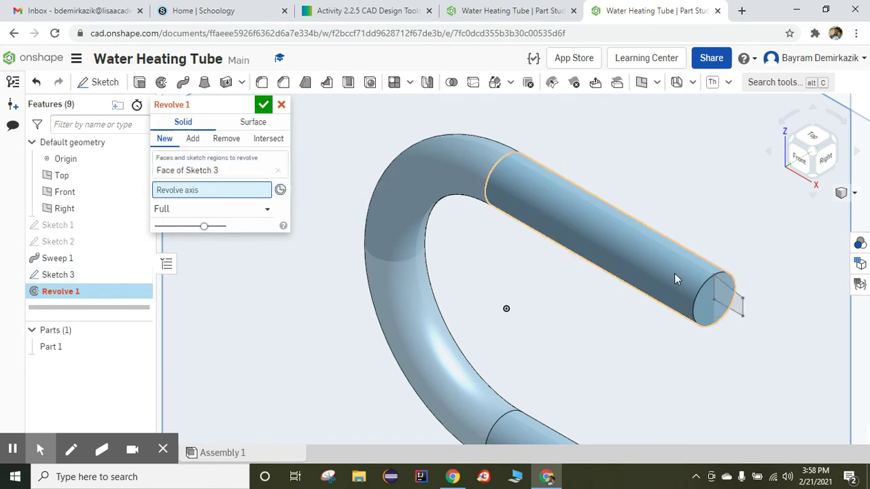
{"action": "left_click", "coordinate": [730, 311]}
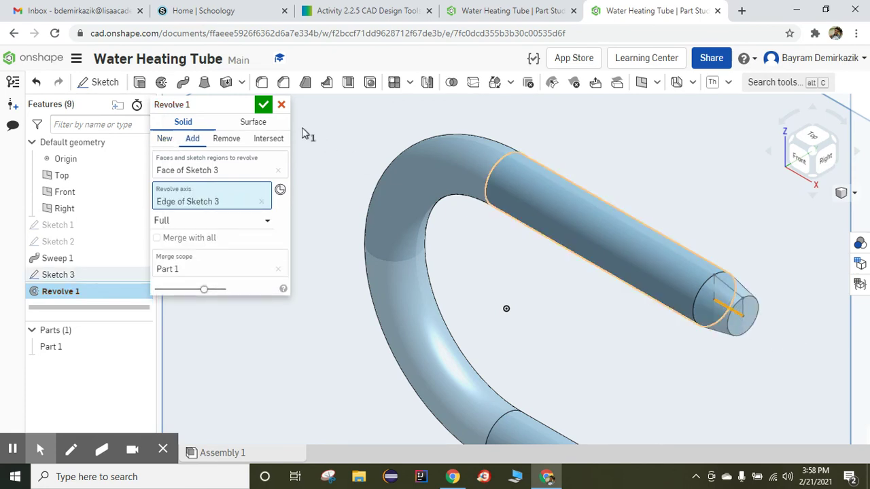
{"action": "left_click", "coordinate": [264, 109]}
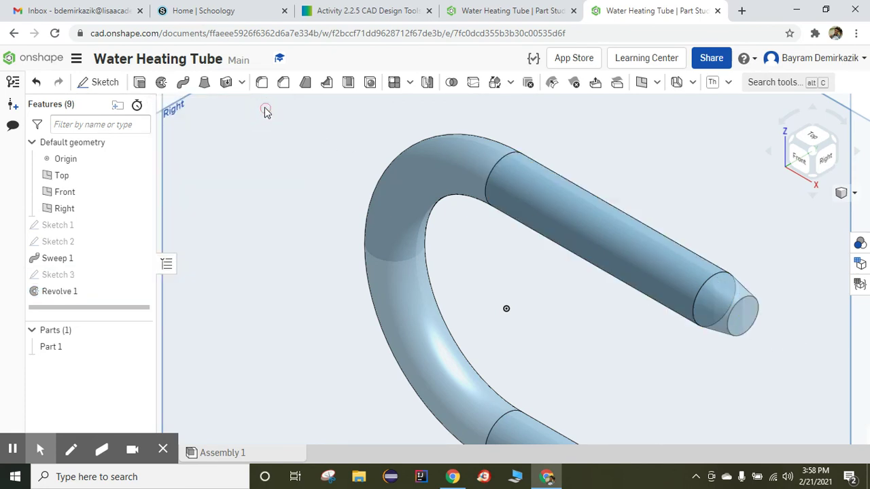
- Shell the tube, removing the lower leg's end face and the upper leg's tapered tip face, and reduce the wall thickness
{"action": "left_click", "coordinate": [843, 193]}
{"action": "left_click", "coordinate": [832, 211]}
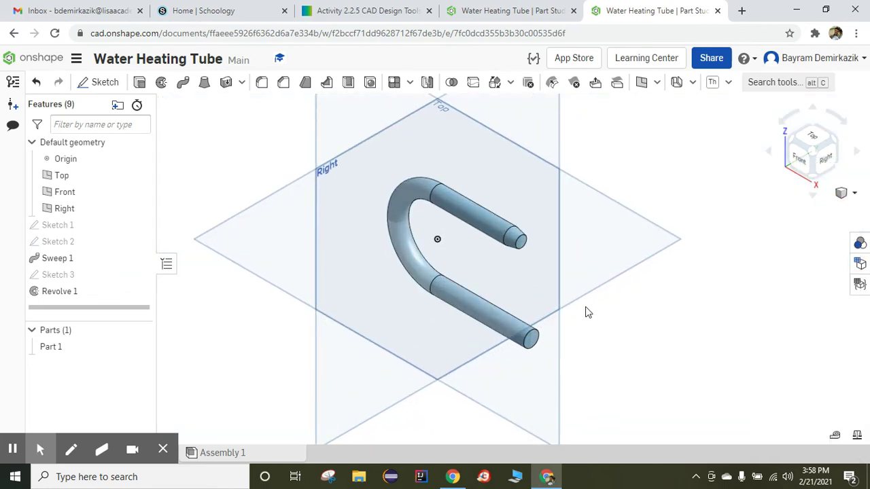
{"action": "left_click", "coordinate": [645, 321]}
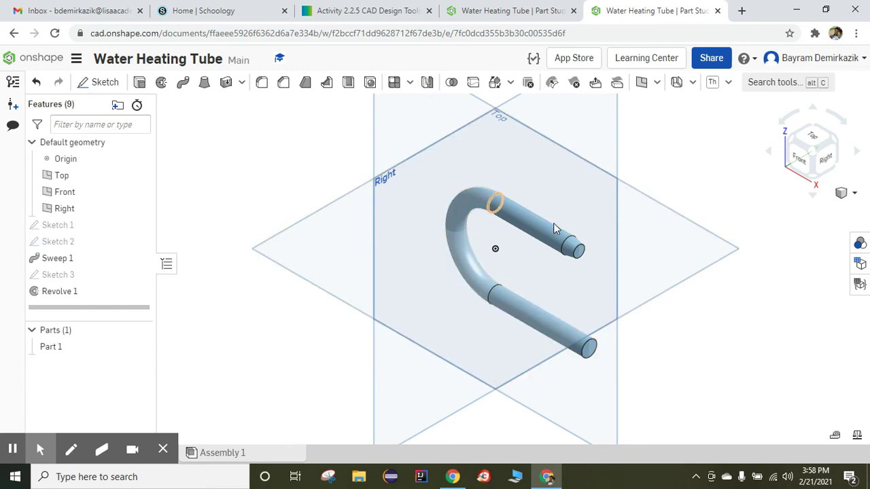
{"action": "left_click", "coordinate": [348, 82]}
{"action": "scroll", "coordinate": [617, 329], "scroll_direction": "up", "scroll_amount": 2}
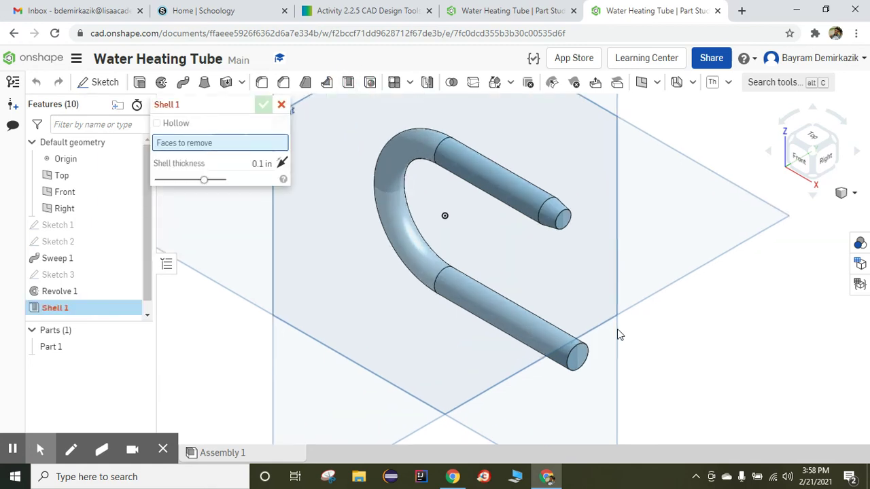
{"action": "scroll", "coordinate": [618, 333], "scroll_direction": "up", "scroll_amount": 1}
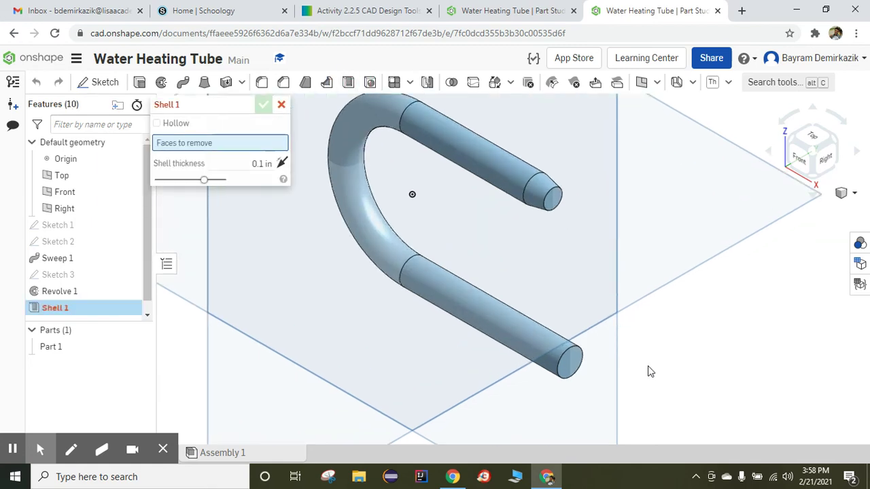
{"action": "left_click", "coordinate": [570, 369]}
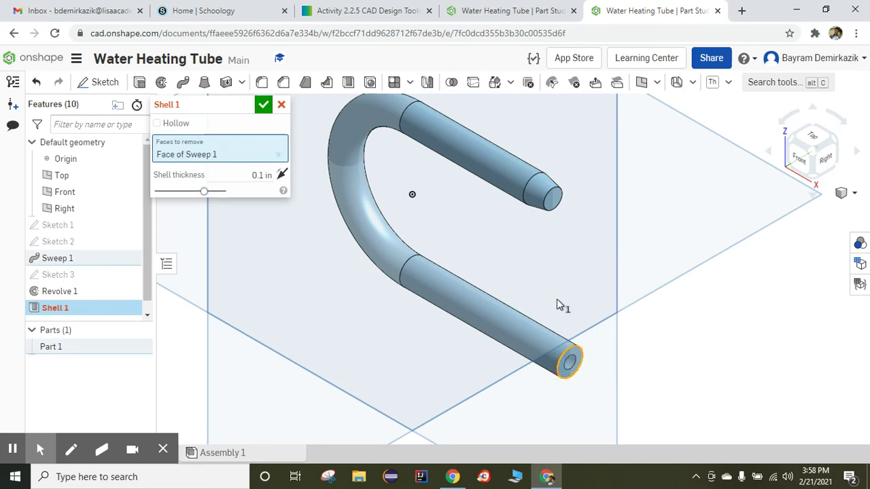
{"action": "left_click", "coordinate": [552, 203]}
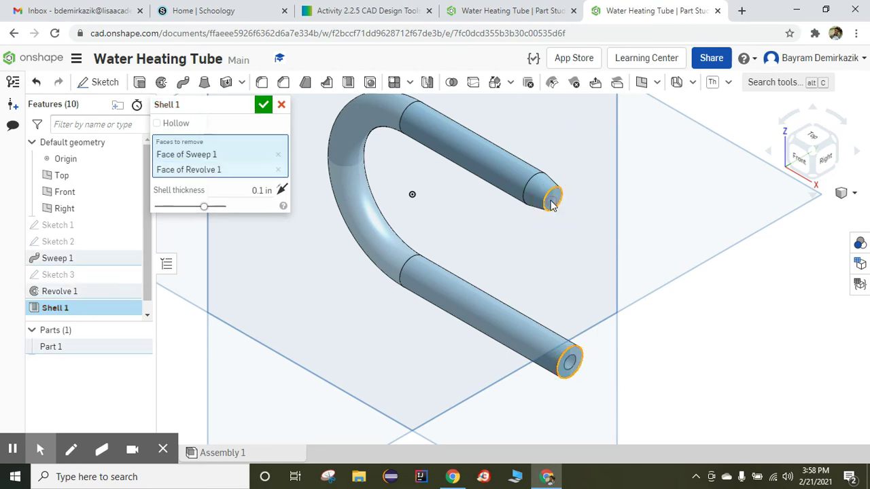
{"action": "left_click", "coordinate": [265, 192]}
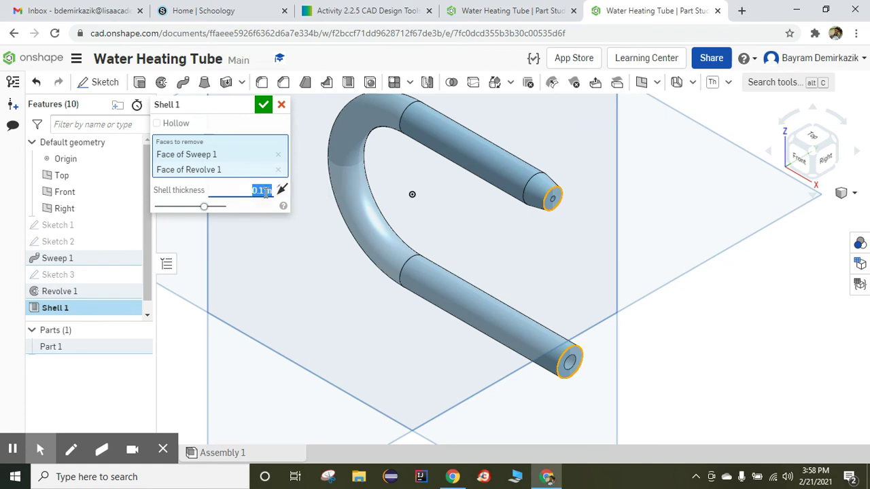
{"action": "key", "text": "BackSpace"}
{"action": "left_click", "coordinate": [265, 104]}
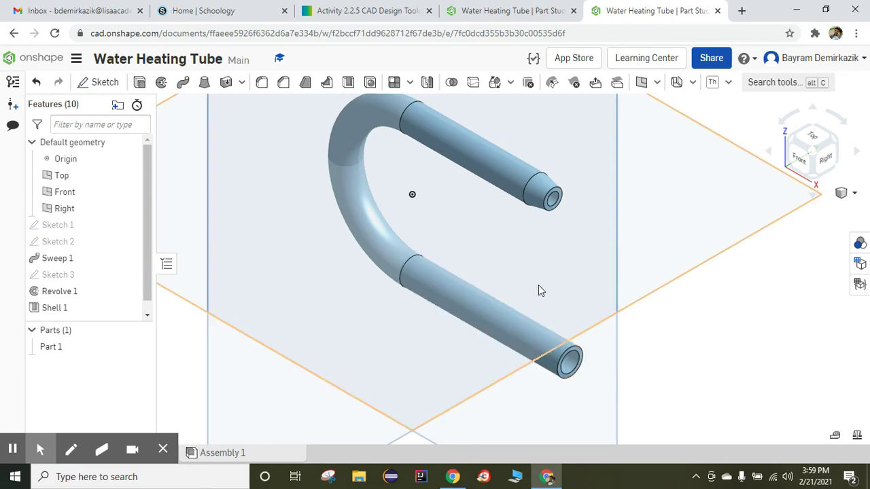
- Inspect the hollow tube's interior in a section view with the section plane offset to -0.04 in, and discard the section
{"action": "right_click_drag", "start_coordinate": [539, 285], "coordinate": [537, 275]}
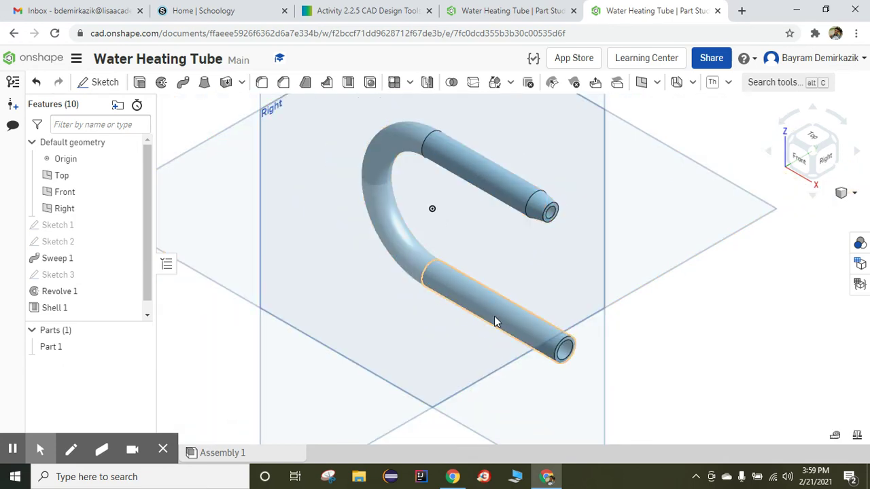
{"action": "right_click", "coordinate": [477, 306]}
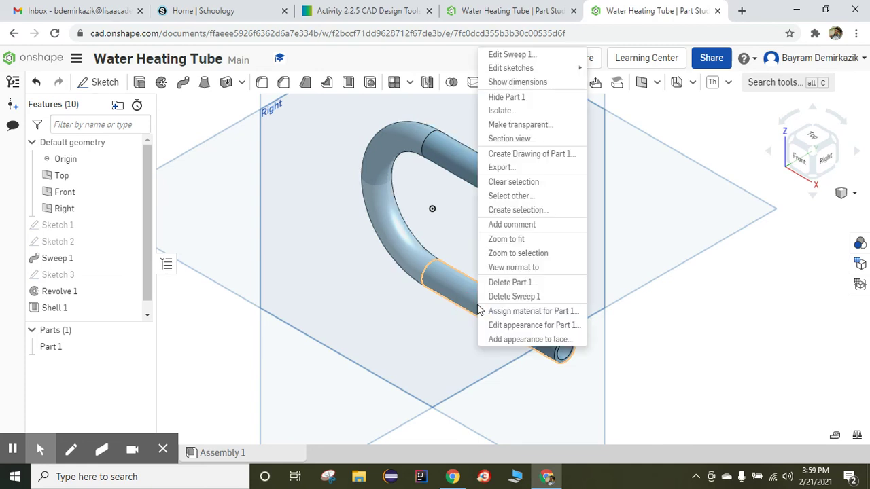
{"action": "left_click", "coordinate": [510, 143]}
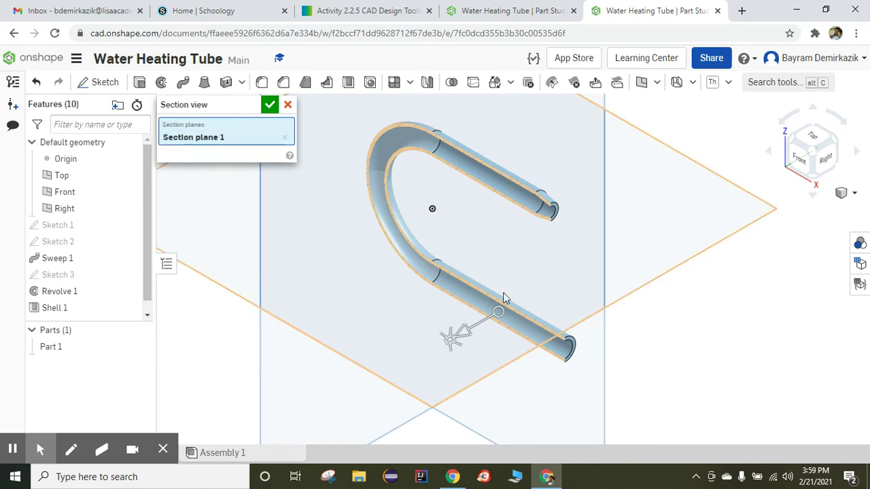
{"action": "mouse_move", "coordinate": [453, 336]}
{"action": "left_mouse_down"}
{"action": "mouse_move", "coordinate": [468, 328]}
{"action": "mouse_move", "coordinate": [441, 344]}
{"action": "mouse_move", "coordinate": [458, 334]}
{"action": "left_mouse_up"}
{"action": "left_click", "coordinate": [288, 106]}
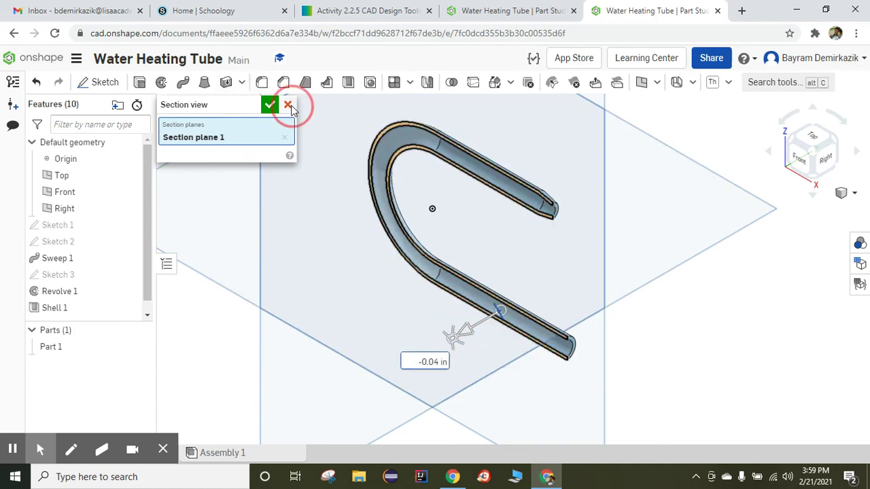
{"action": "scroll", "coordinate": [558, 274], "scroll_direction": "up", "scroll_amount": 2}
{"action": "scroll", "coordinate": [558, 276], "scroll_direction": "down", "scroll_amount": 2}
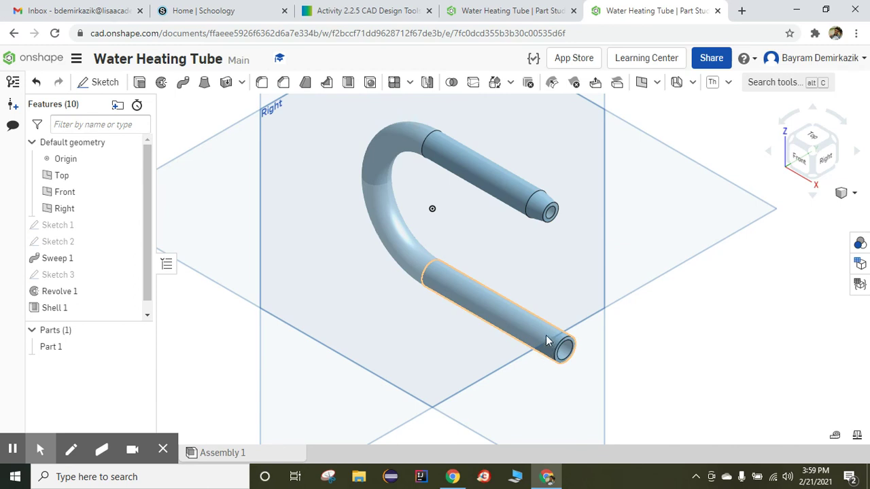
- Apply a ThreadCreator thread to the outer face of the tube's lower straight leg with a pitch of 1/16 in
{"action": "left_click", "coordinate": [564, 352]}
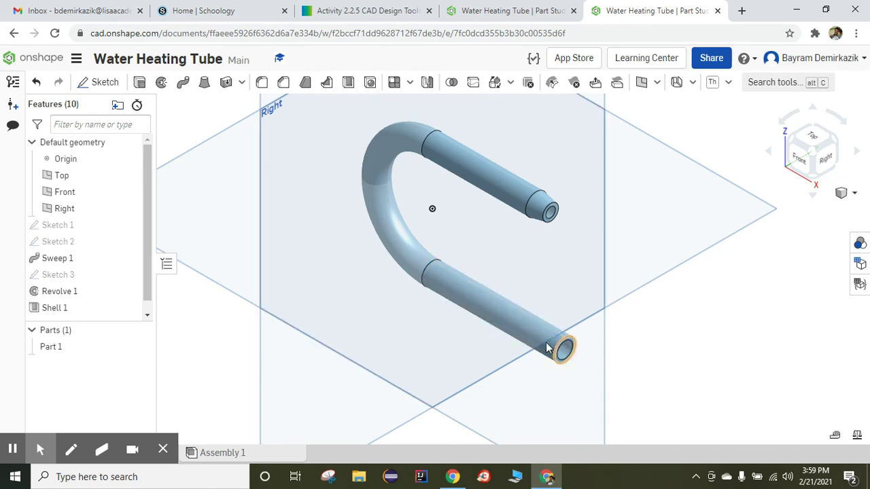
{"action": "left_click", "coordinate": [726, 82]}
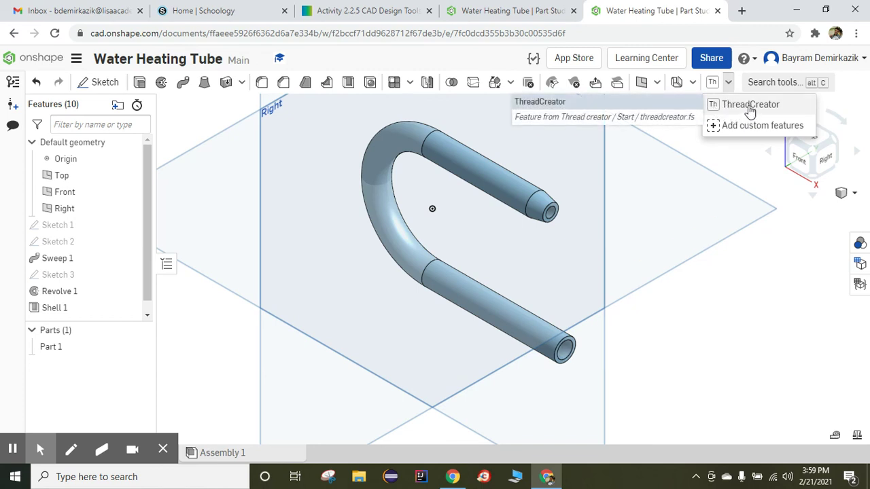
{"action": "left_click", "coordinate": [749, 106]}
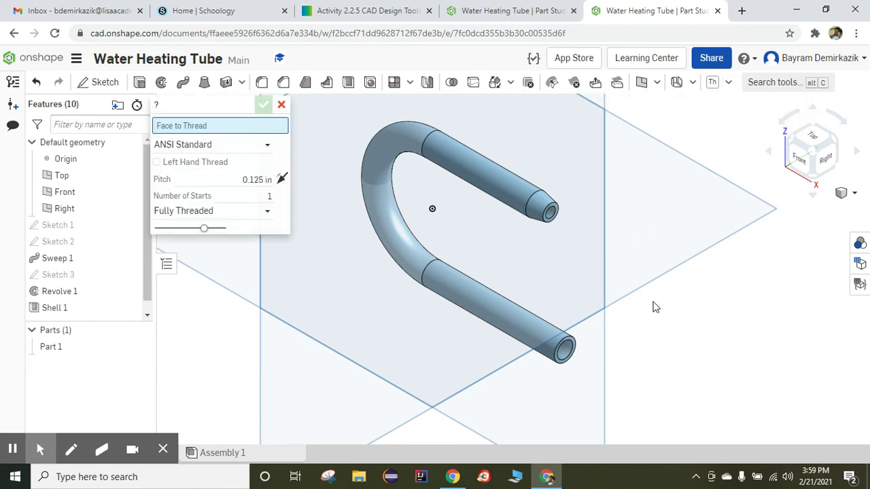
{"action": "left_click", "coordinate": [554, 344]}
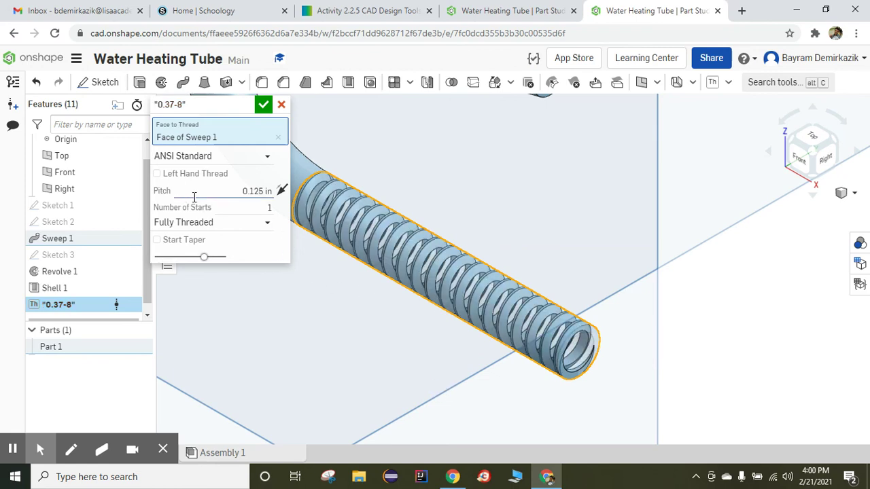
{"action": "left_click", "coordinate": [256, 192]}
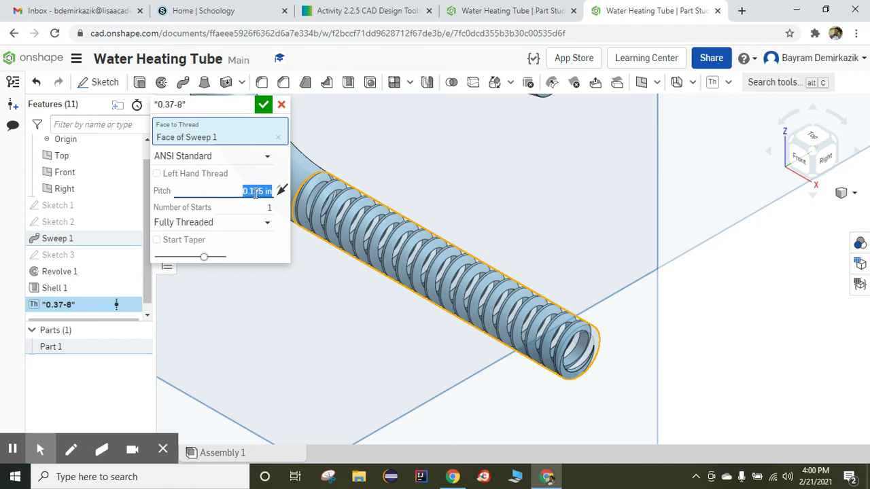
{"action": "type", "text": "1/16"}
- Limit the thread by distance to a length of 0.5 in, starting from the lower leg's open end, and finish the thread
{"action": "left_click", "coordinate": [255, 223]}
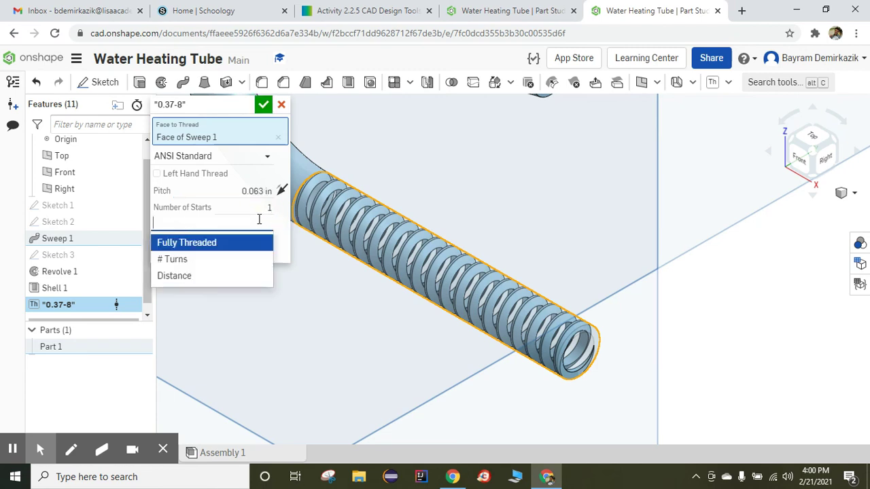
{"action": "left_click", "coordinate": [247, 275]}
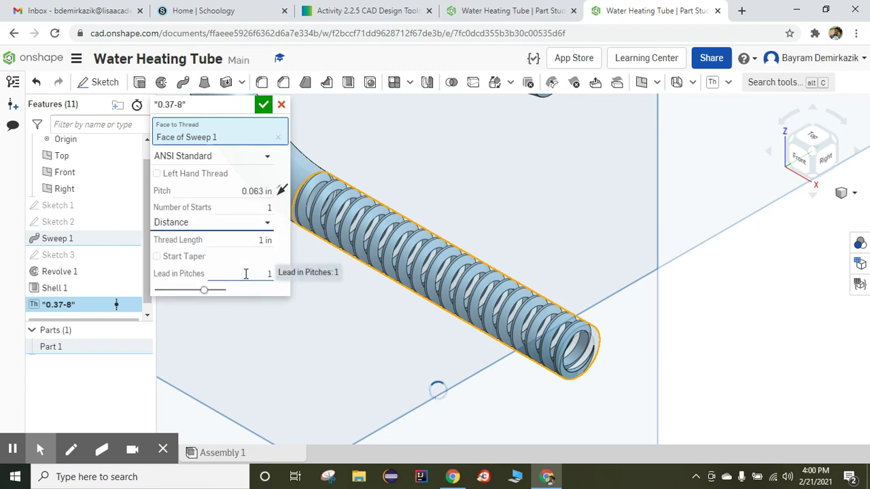
{"action": "left_click", "coordinate": [261, 236]}
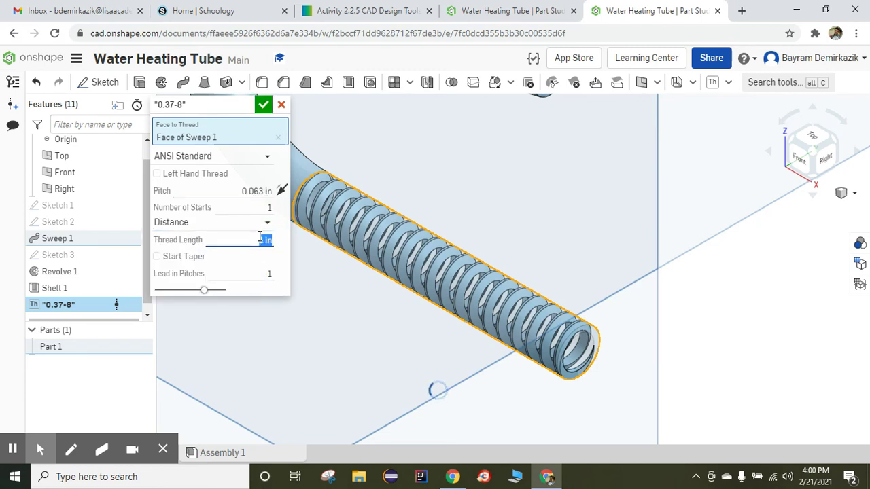
{"action": "key", "text": "BackSpace"}
{"action": "type", "text": ".5"}
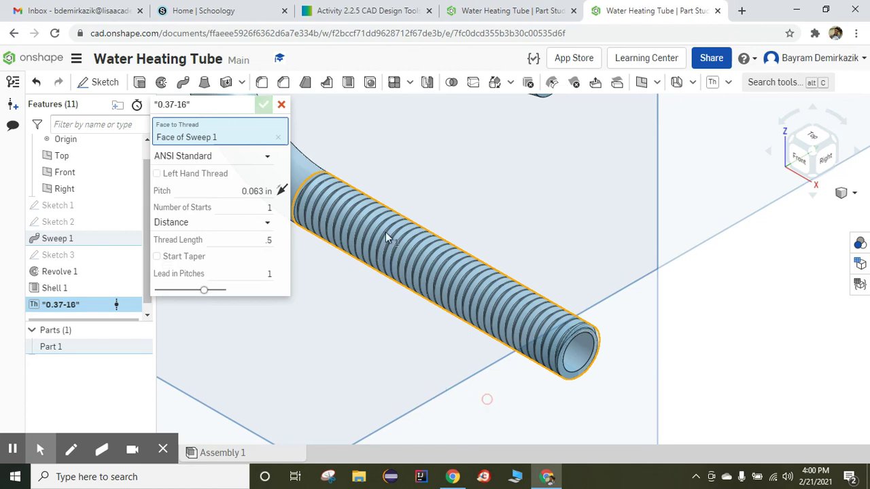
{"action": "left_click", "coordinate": [263, 105]}
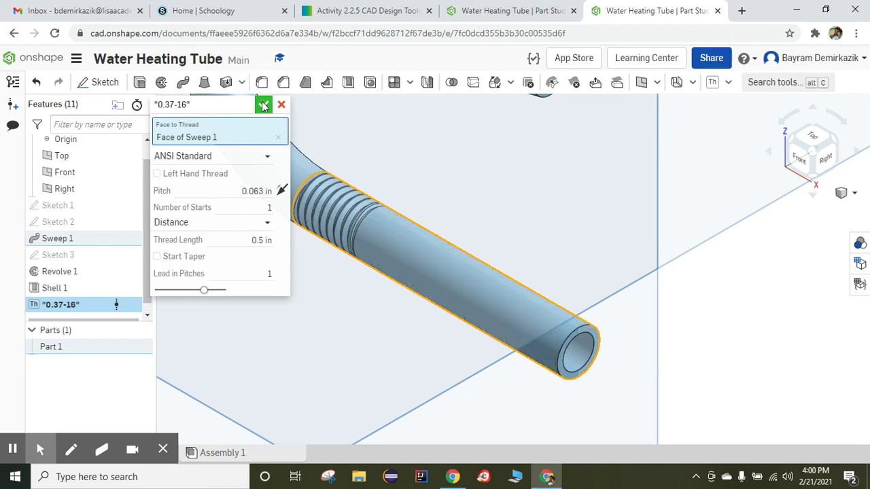
{"action": "left_click", "coordinate": [281, 191]}
{"action": "left_click", "coordinate": [263, 104]}
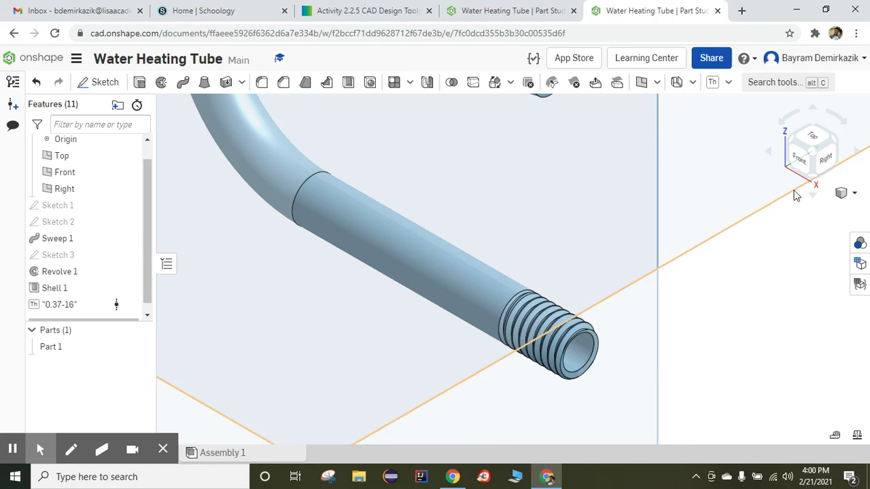
- Examine the whole threaded tube in an isometric view
{"action": "left_click", "coordinate": [841, 193]}
{"action": "left_click", "coordinate": [813, 209]}
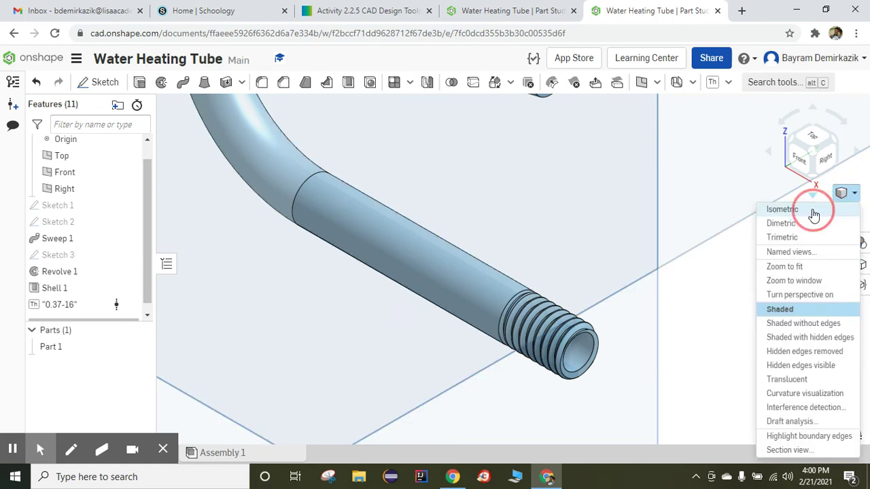
{"action": "scroll", "coordinate": [642, 308], "scroll_direction": "up", "scroll_amount": 4}
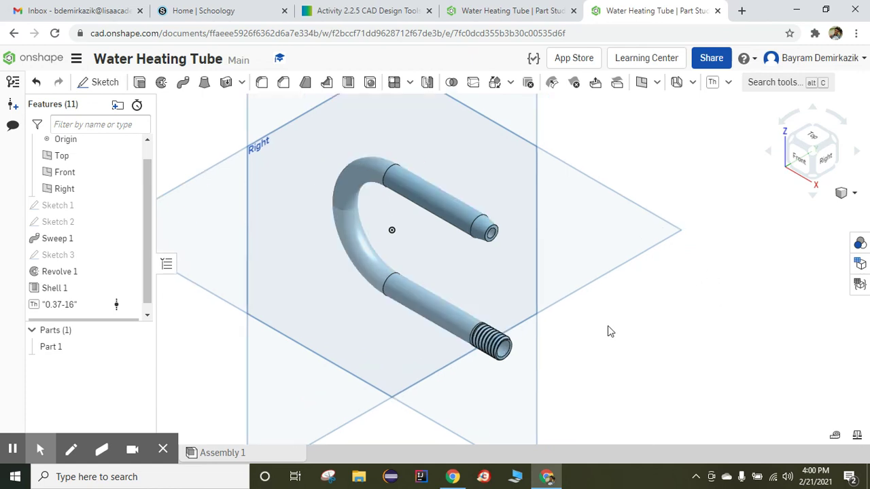
{"action": "scroll", "coordinate": [608, 329], "scroll_direction": "up", "scroll_amount": 3}
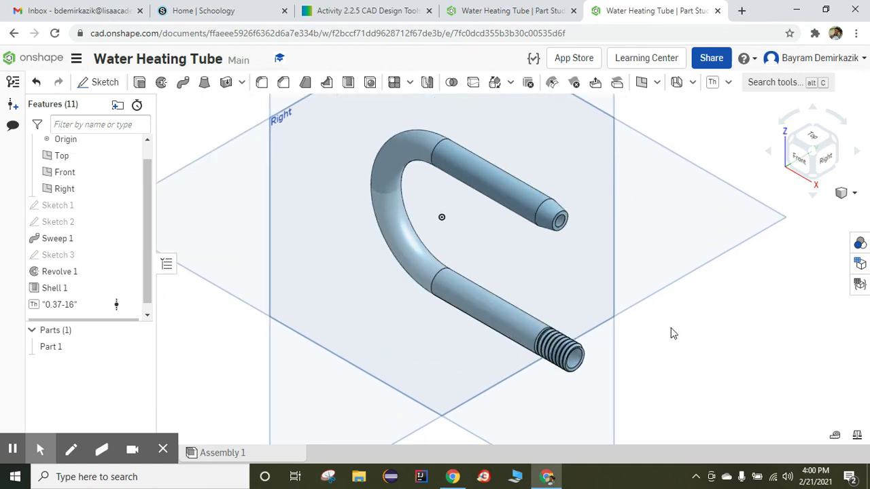
{"action": "scroll", "coordinate": [670, 328], "scroll_direction": "up", "scroll_amount": 2}
{"action": "scroll", "coordinate": [671, 329], "scroll_direction": "down", "scroll_amount": 2}
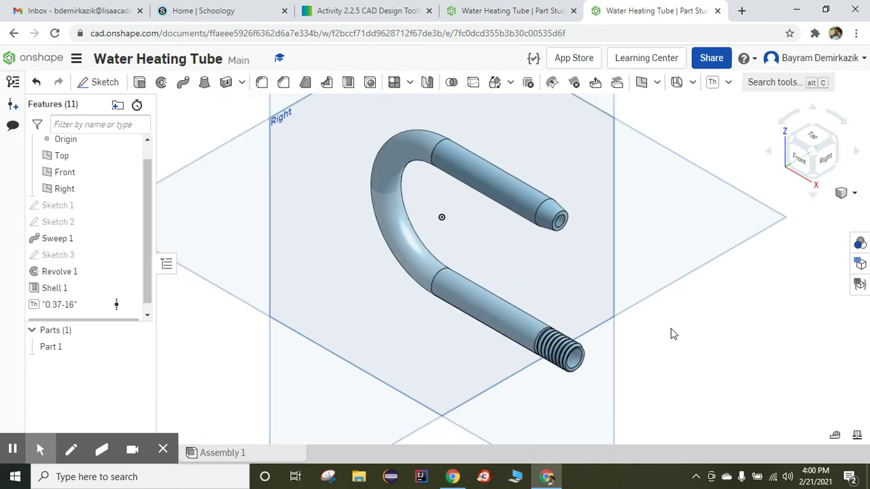